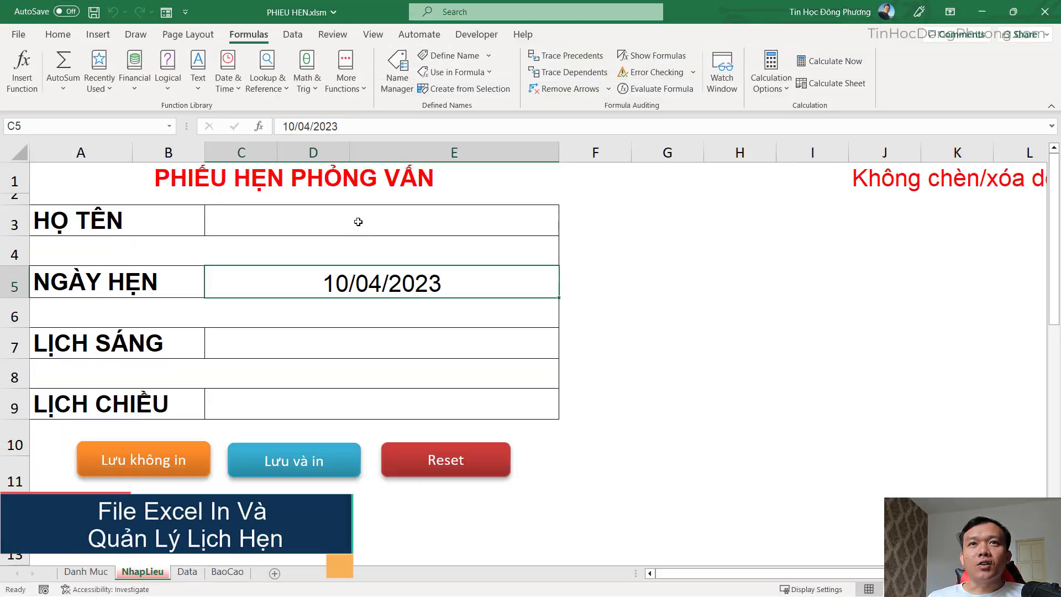
Look over the booking form fields and flip through the workbook's sheets, returning to NhapLieu
{"action": "left_click", "coordinate": [358, 222]}
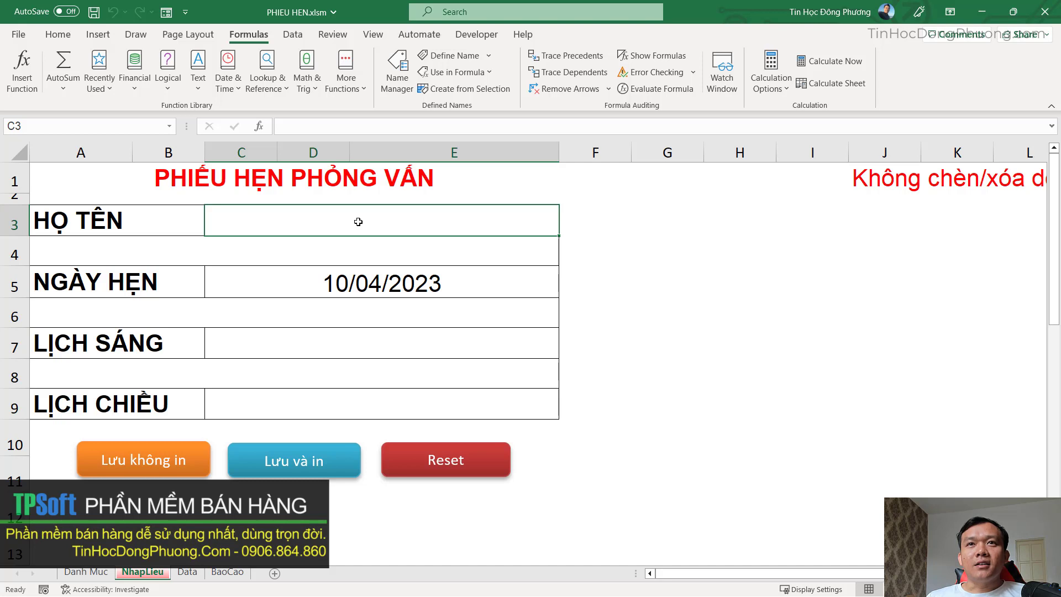
{"action": "key", "text": "Return"}
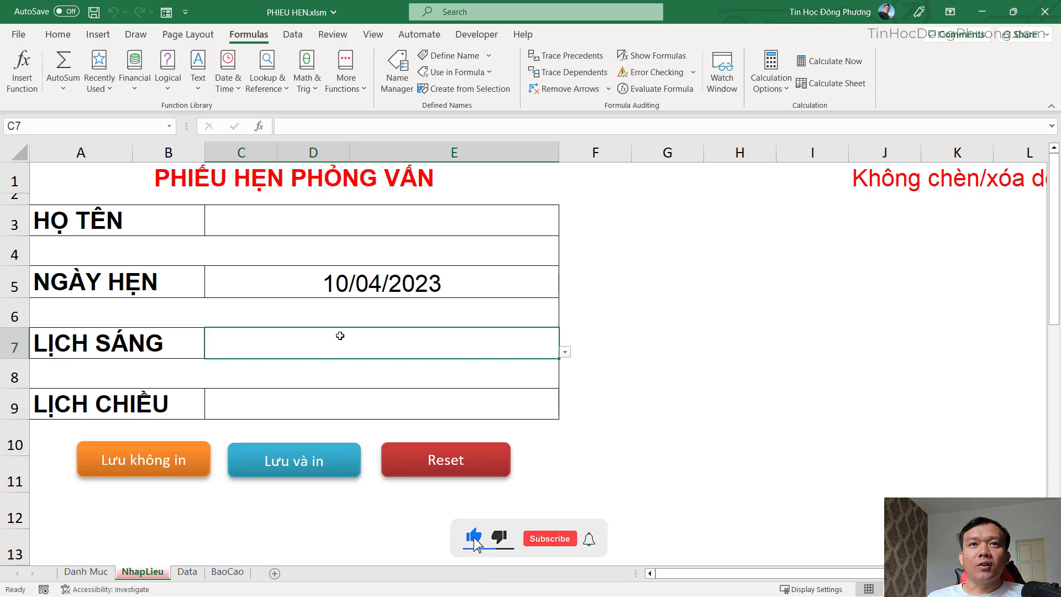
{"action": "left_click", "coordinate": [351, 221]}
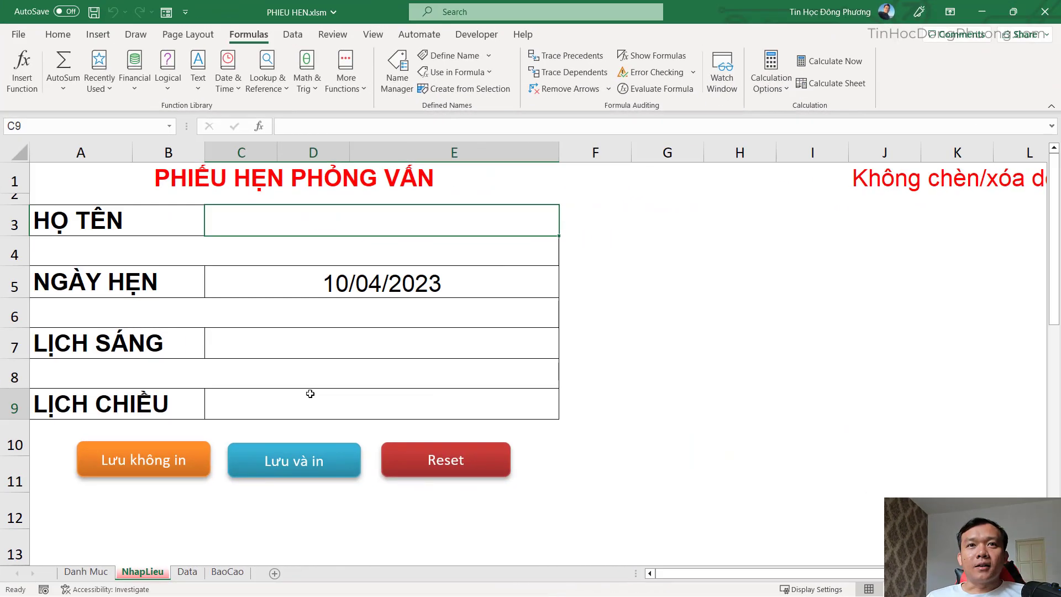
{"action": "left_click", "coordinate": [307, 393]}
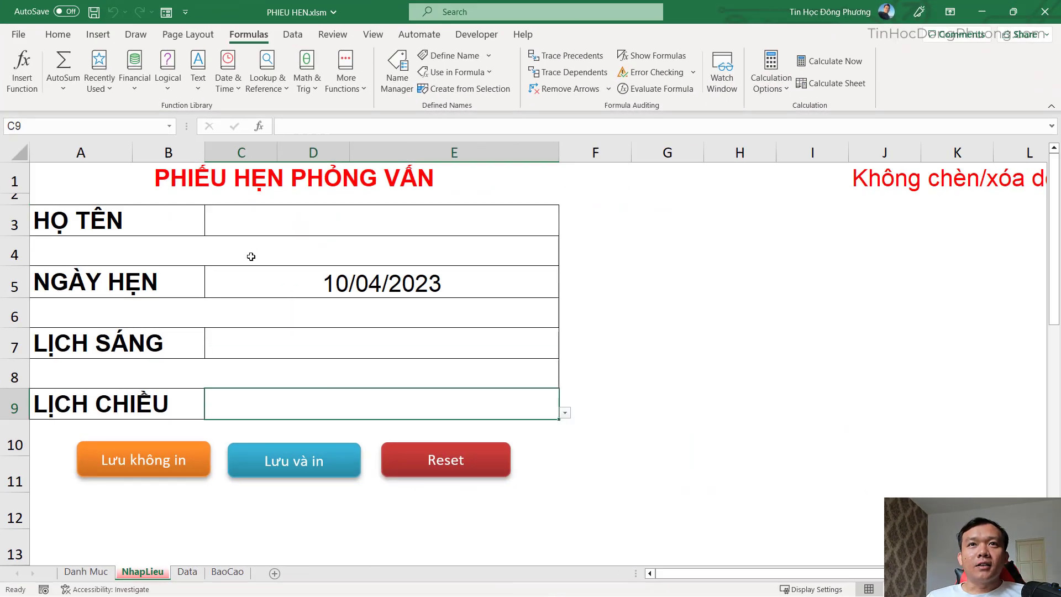
{"action": "left_click", "coordinate": [90, 572]}
{"action": "left_click", "coordinate": [142, 572]}
{"action": "key", "text": "ctrl+Page_Down"}
{"action": "key", "text": "ctrl+Page_Down"}
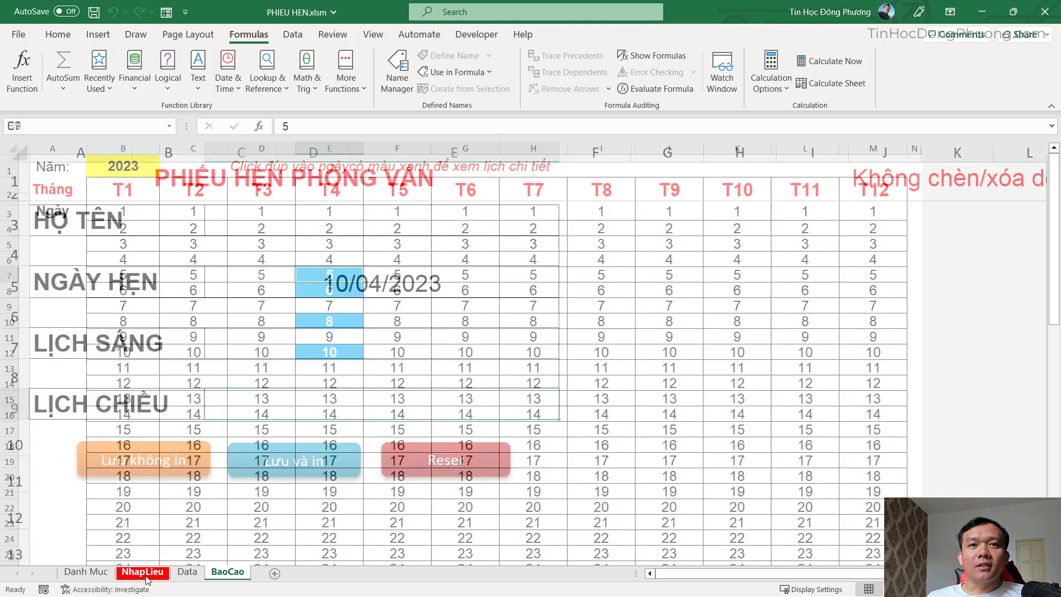
{"action": "left_click", "coordinate": [145, 573]}
Enter the interviewee's name and the appointment date 05/04/2023 on the form
{"action": "left_click", "coordinate": [362, 221]}
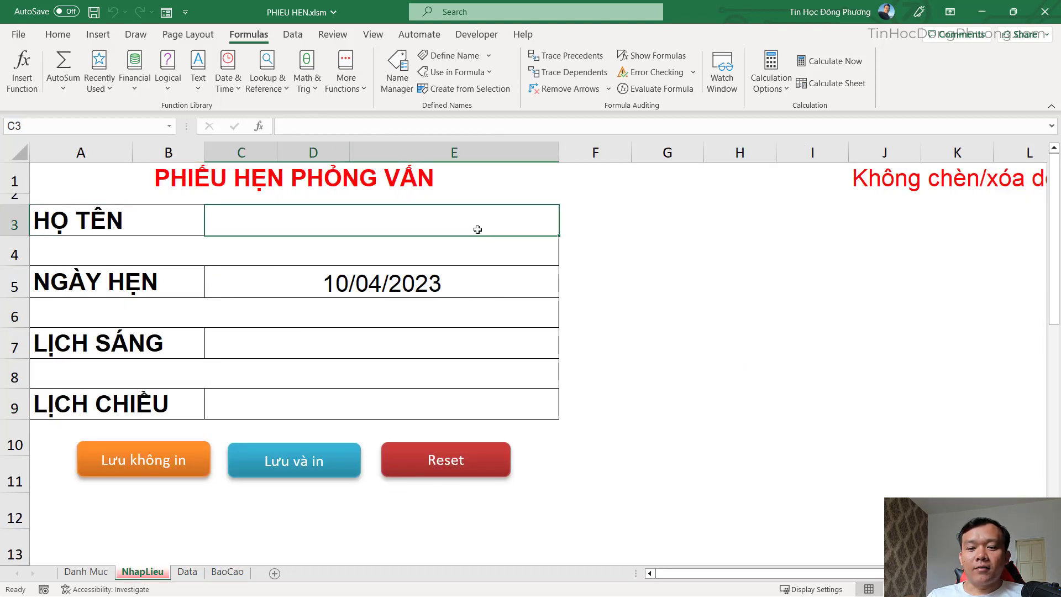
{"action": "type", "text": "Anh Trung"}
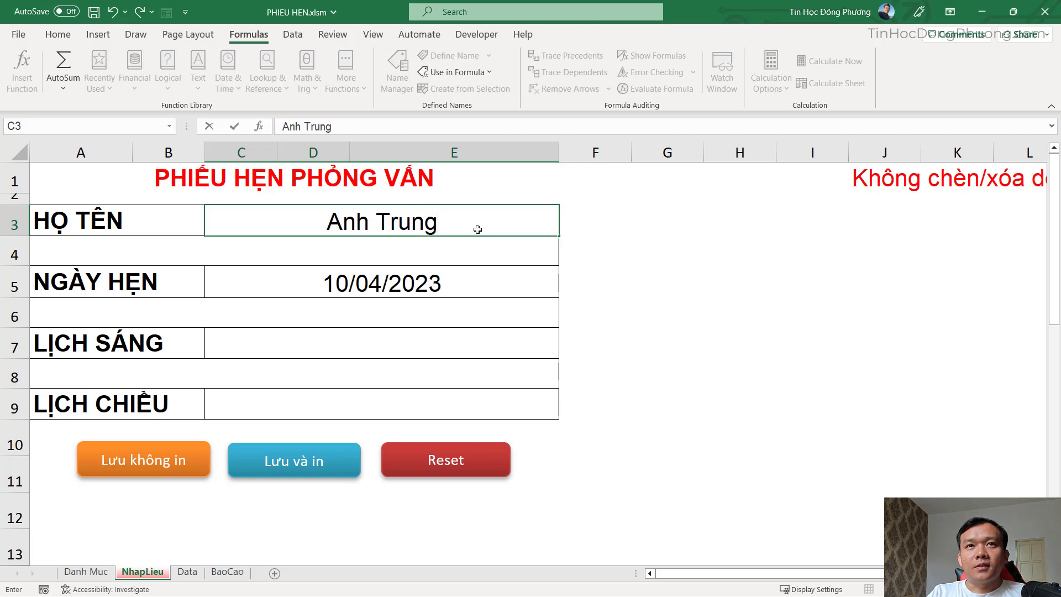
{"action": "key", "text": "Return"}
{"action": "left_click", "coordinate": [432, 276]}
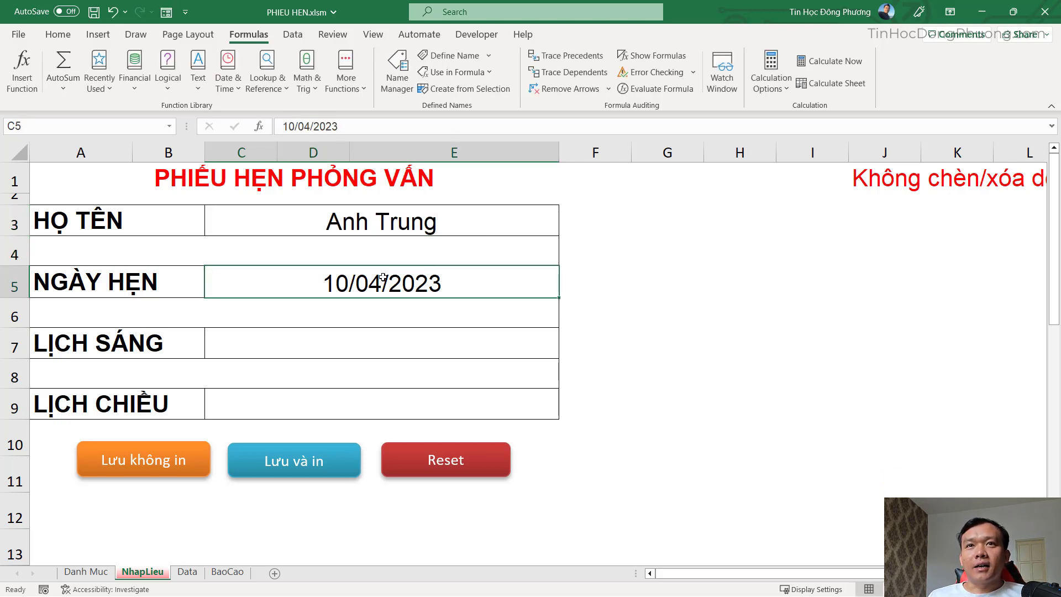
{"action": "type", "text": "5/"}
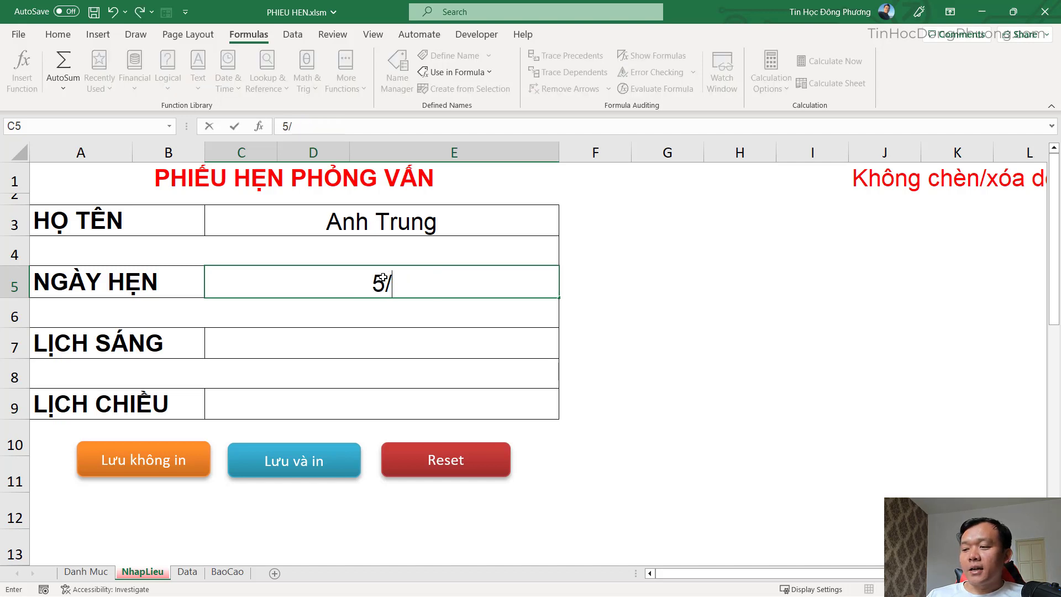
{"action": "type", "text": "04"}
{"action": "key", "text": "Return"}
{"action": "left_click", "coordinate": [383, 276]}
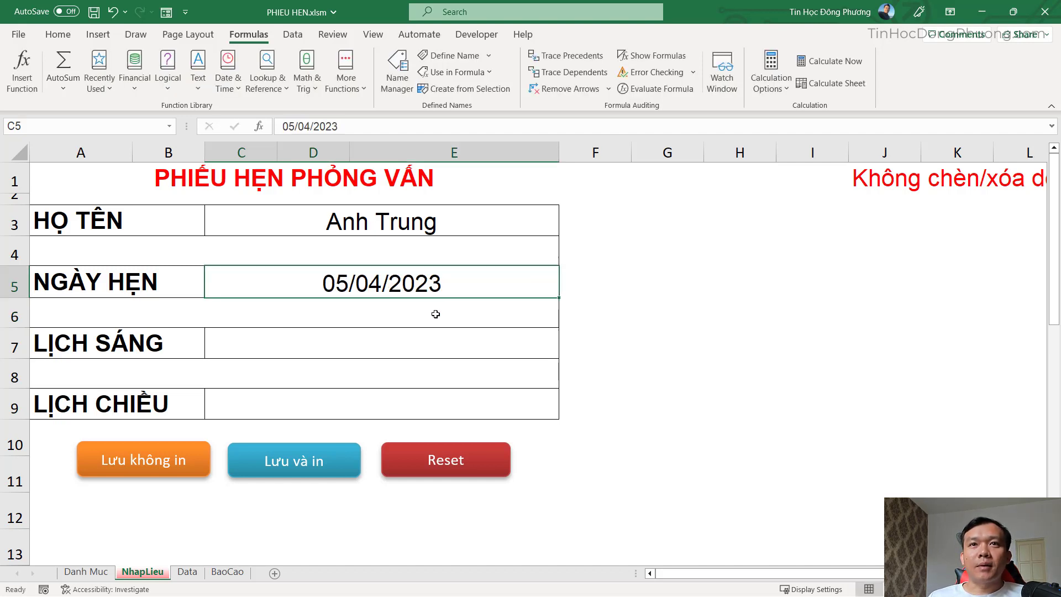
Review the available morning time slots without choosing one, then switch to Danh Muc
{"action": "left_click", "coordinate": [410, 345]}
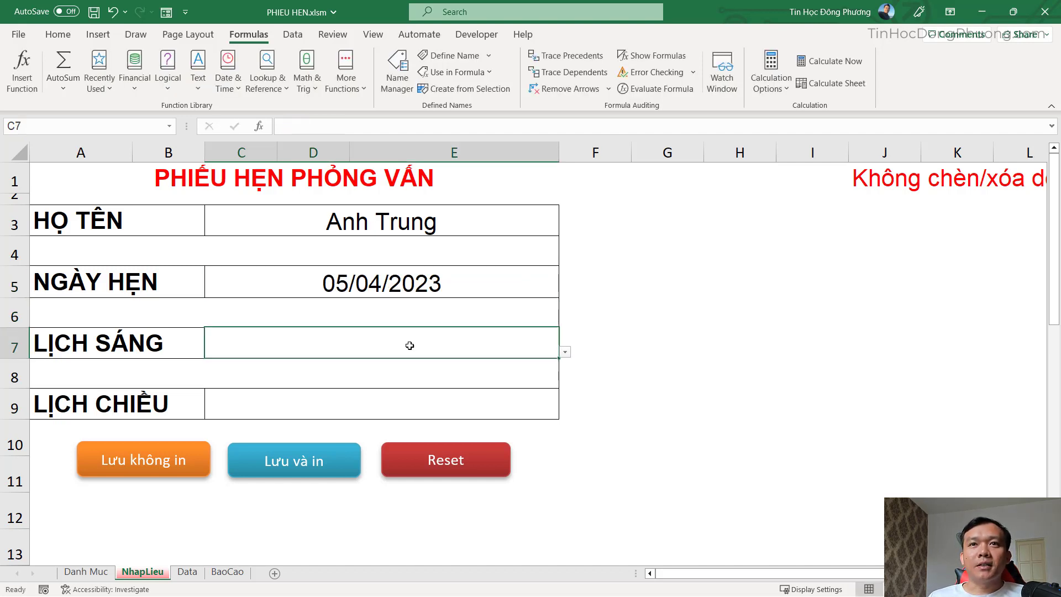
{"action": "left_click", "coordinate": [565, 352]}
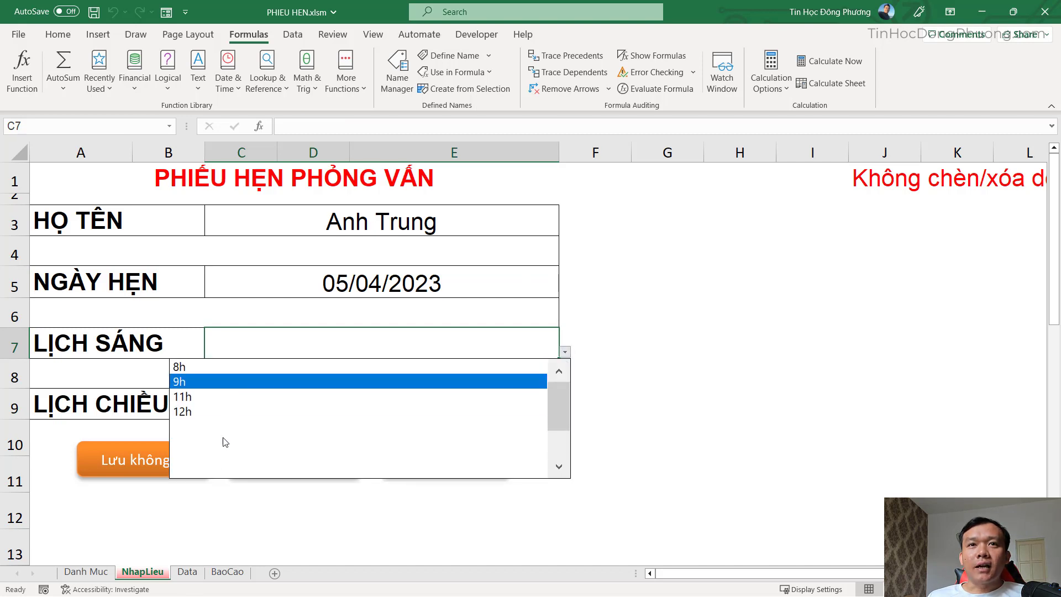
{"action": "left_click", "coordinate": [248, 340]}
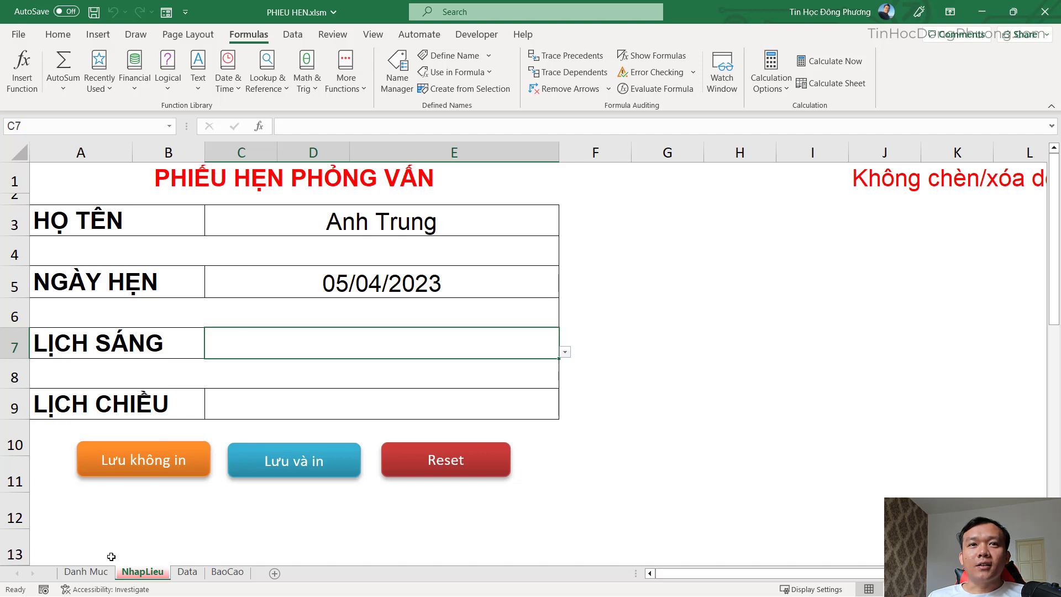
{"action": "left_click", "coordinate": [88, 573]}
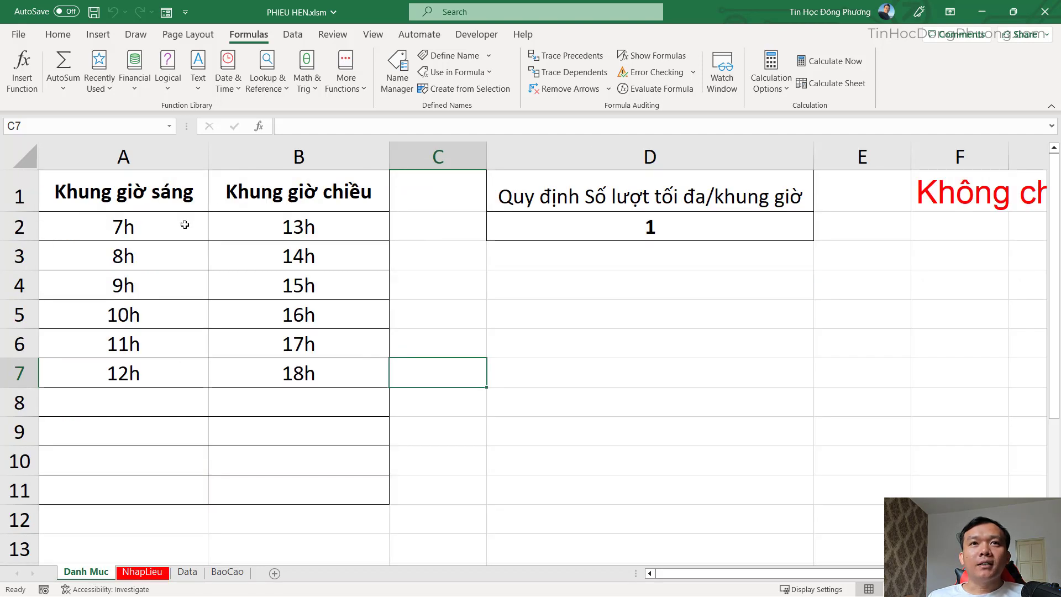
Select the morning slots 7h–12h and the afternoon slots 13h–18h on Danh Muc
{"action": "left_click", "coordinate": [147, 227]}
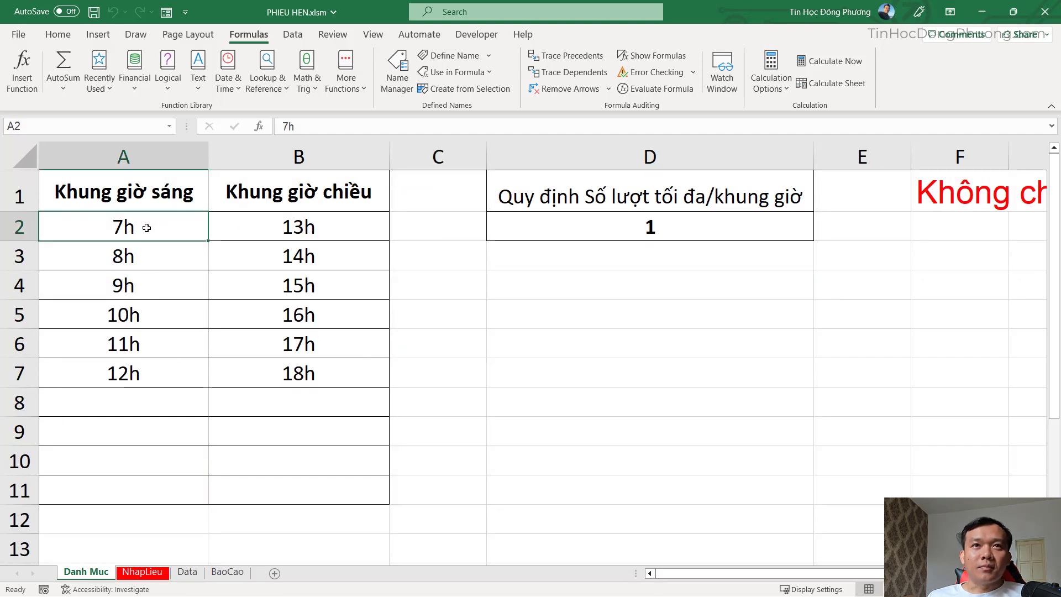
{"action": "left_click_drag", "start_coordinate": [147, 227], "coordinate": [131, 373]}
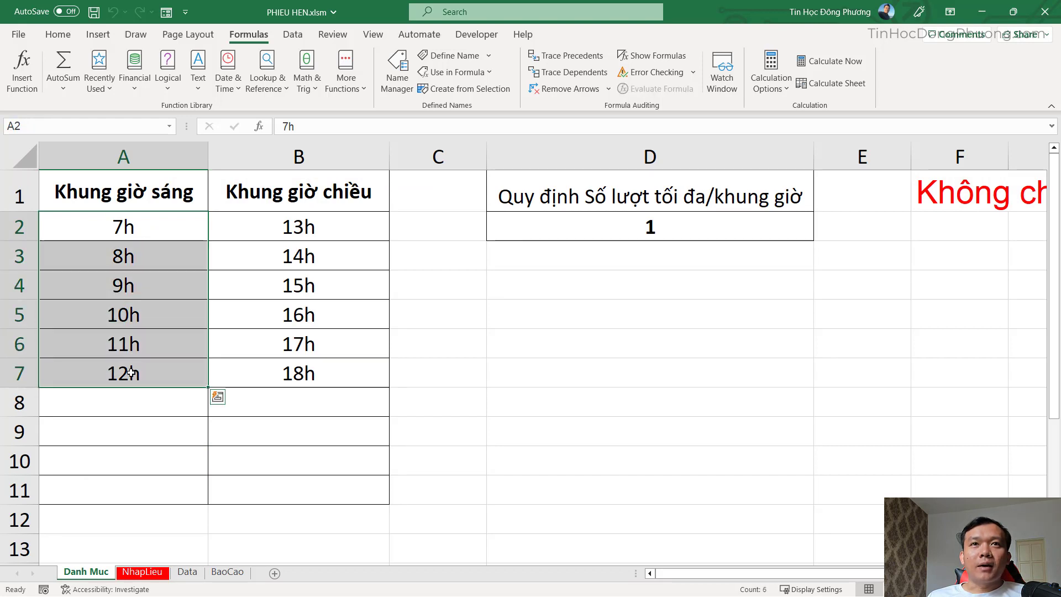
{"action": "left_click_drag", "start_coordinate": [301, 229], "coordinate": [301, 381]}
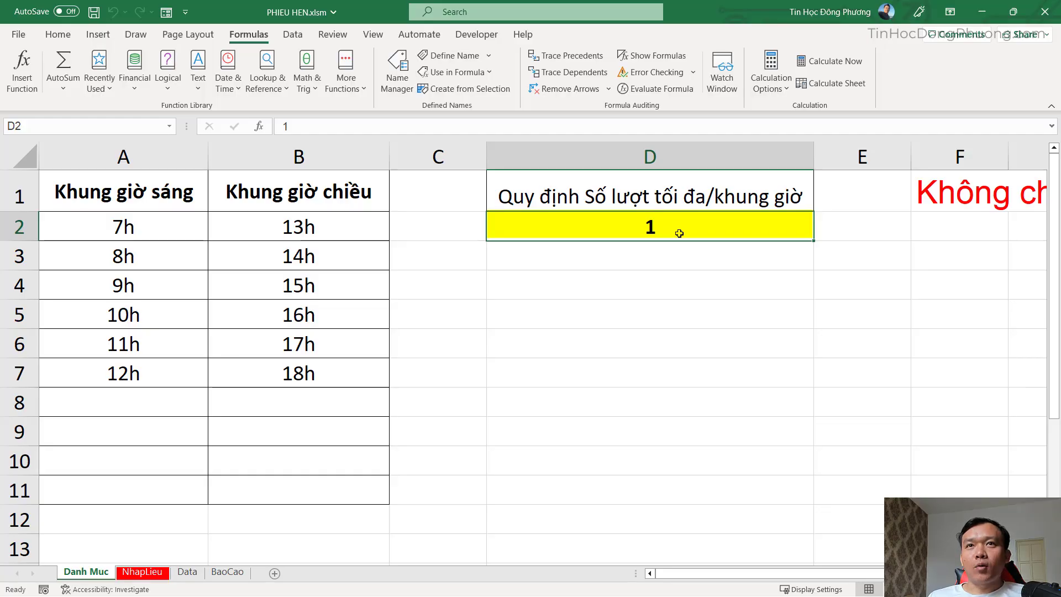
Set the appointment date to 07/04/2023 and choose 8h as the morning slot
{"action": "key", "text": "ctrl+Page_Down"}
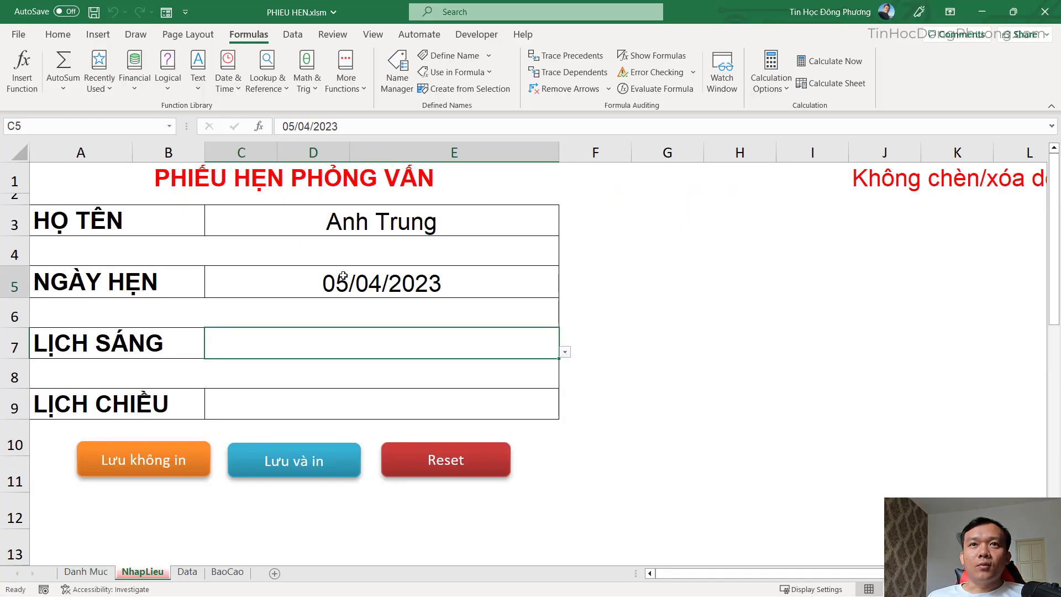
{"action": "type", "text": "7/"}
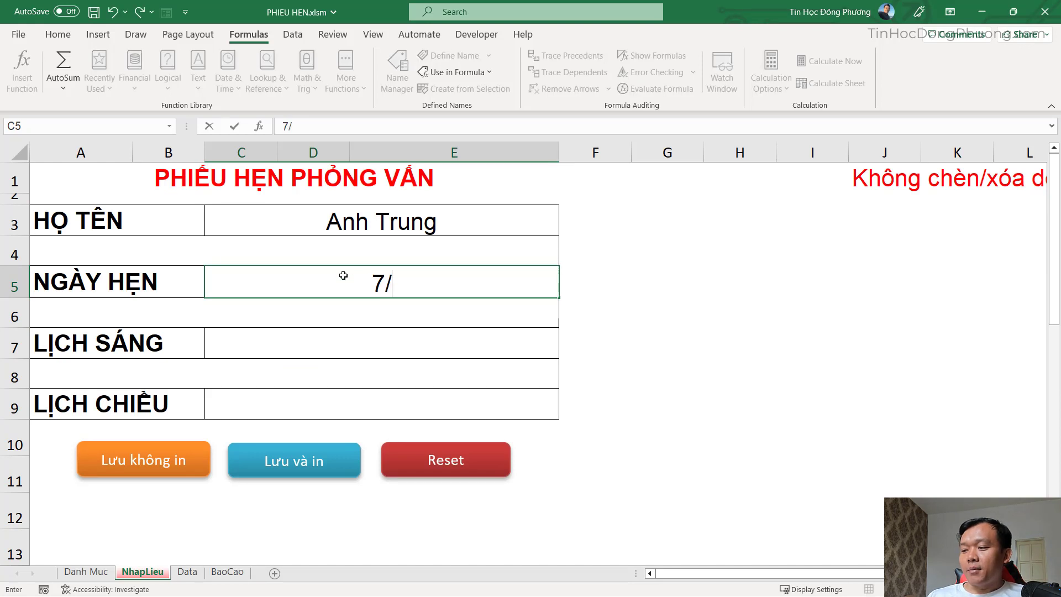
{"action": "type", "text": "04"}
{"action": "key", "text": "Return"}
{"action": "left_click", "coordinate": [360, 346]}
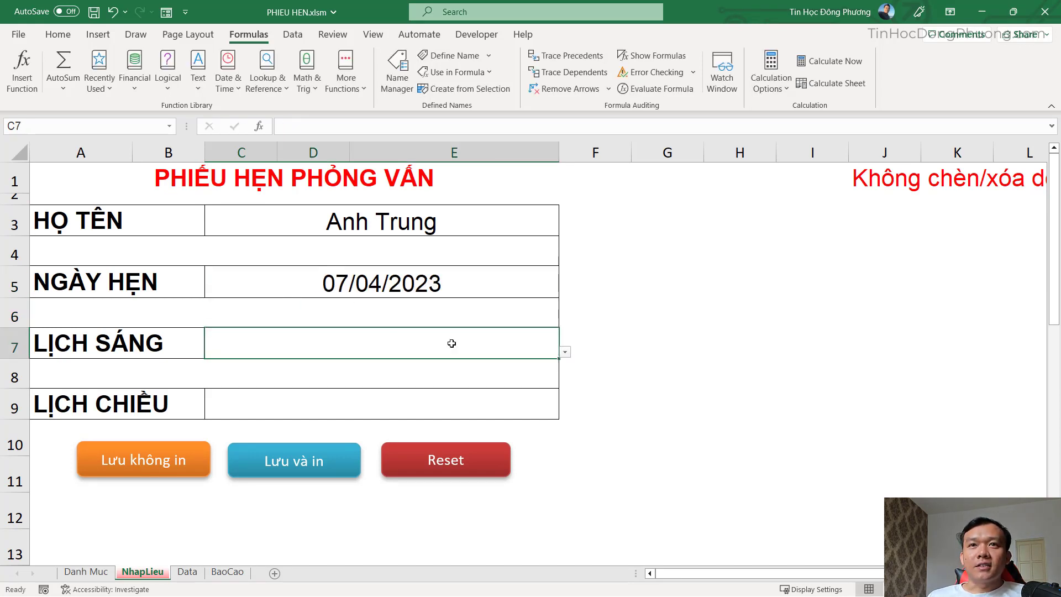
{"action": "left_click", "coordinate": [564, 351]}
{"action": "scroll", "coordinate": [292, 376], "scroll_direction": "up", "scroll_amount": 2}
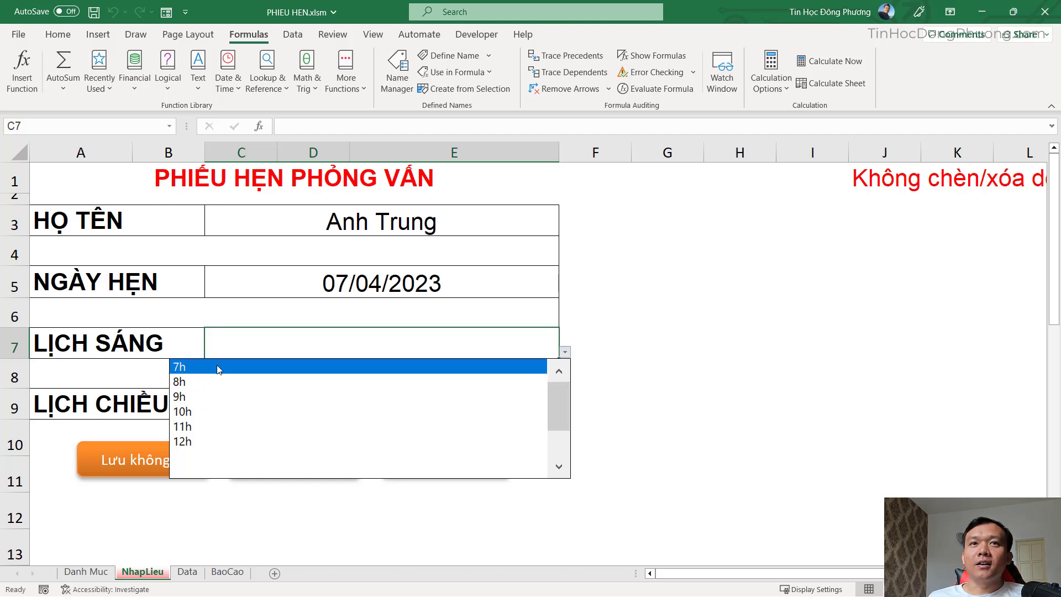
{"action": "left_click", "coordinate": [315, 344]}
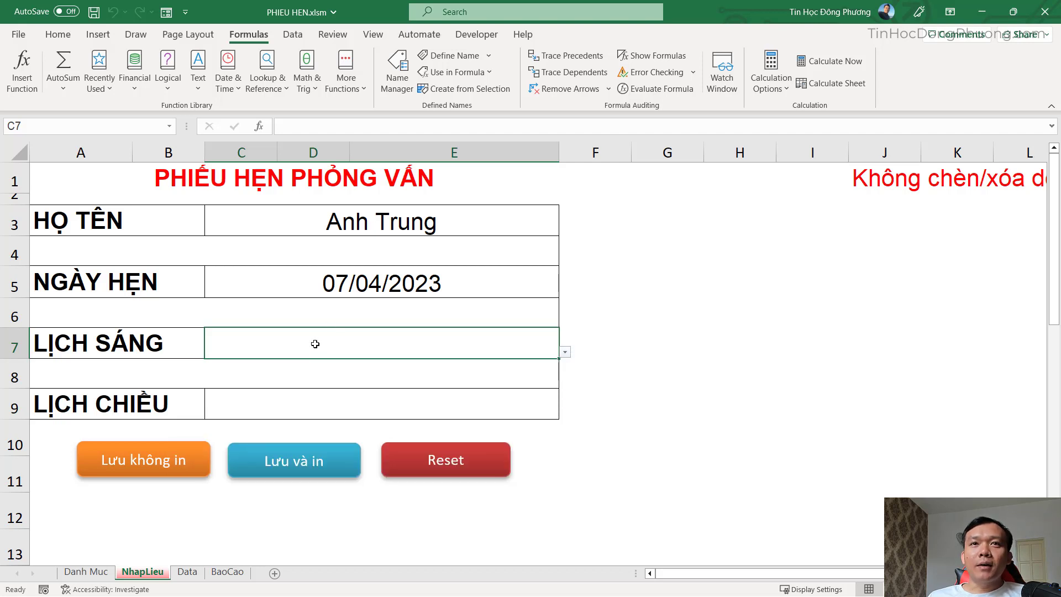
{"action": "left_click", "coordinate": [565, 352]}
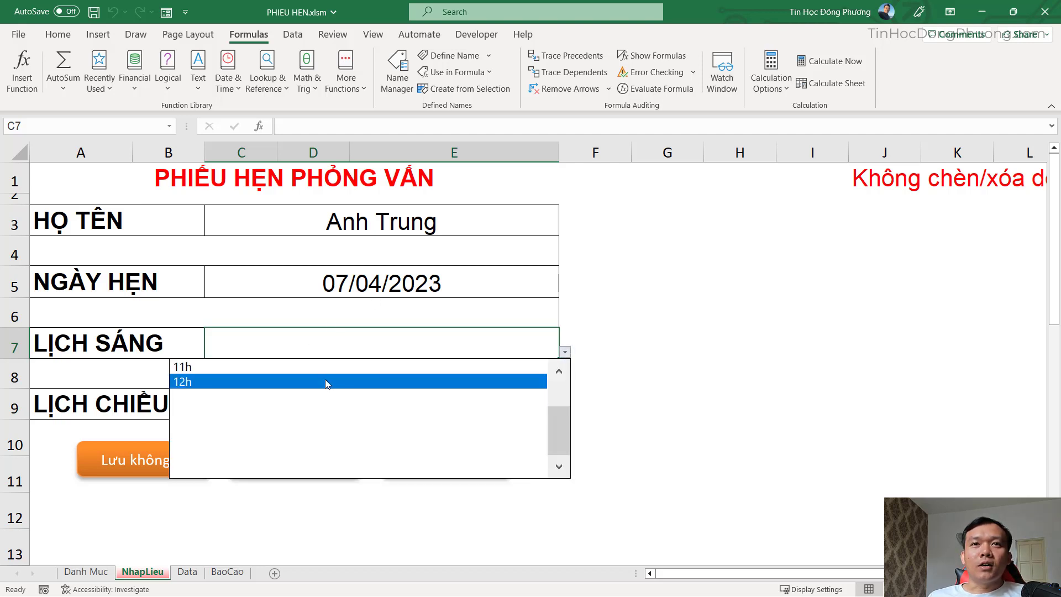
{"action": "scroll", "coordinate": [325, 381], "scroll_direction": "down", "scroll_amount": 2}
{"action": "left_click", "coordinate": [573, 428]}
{"action": "left_click", "coordinate": [564, 352]}
{"action": "scroll", "coordinate": [558, 420], "scroll_direction": "up", "scroll_amount": 2}
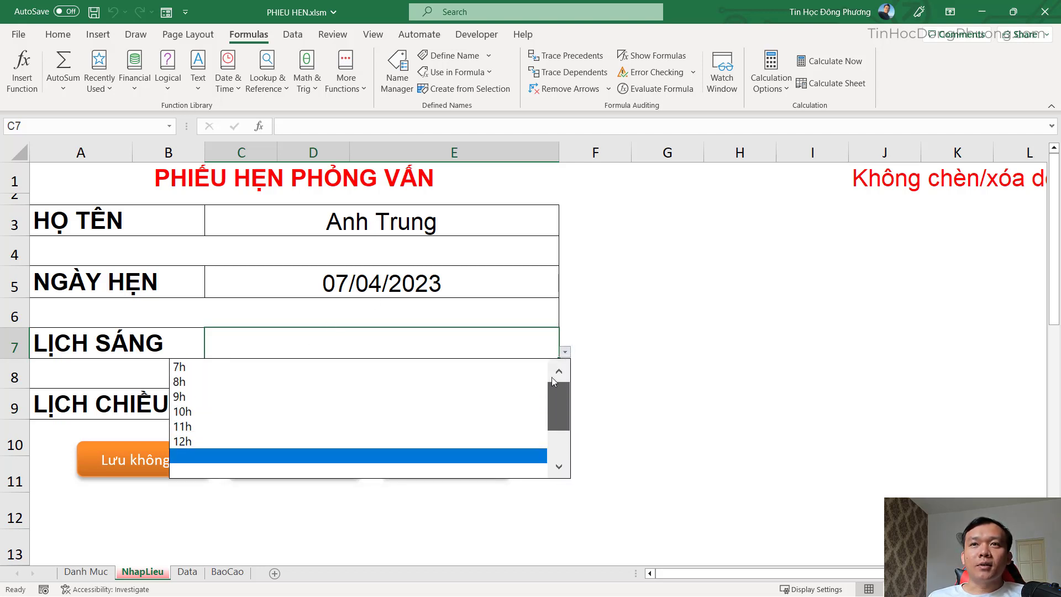
{"action": "left_click", "coordinate": [232, 382]}
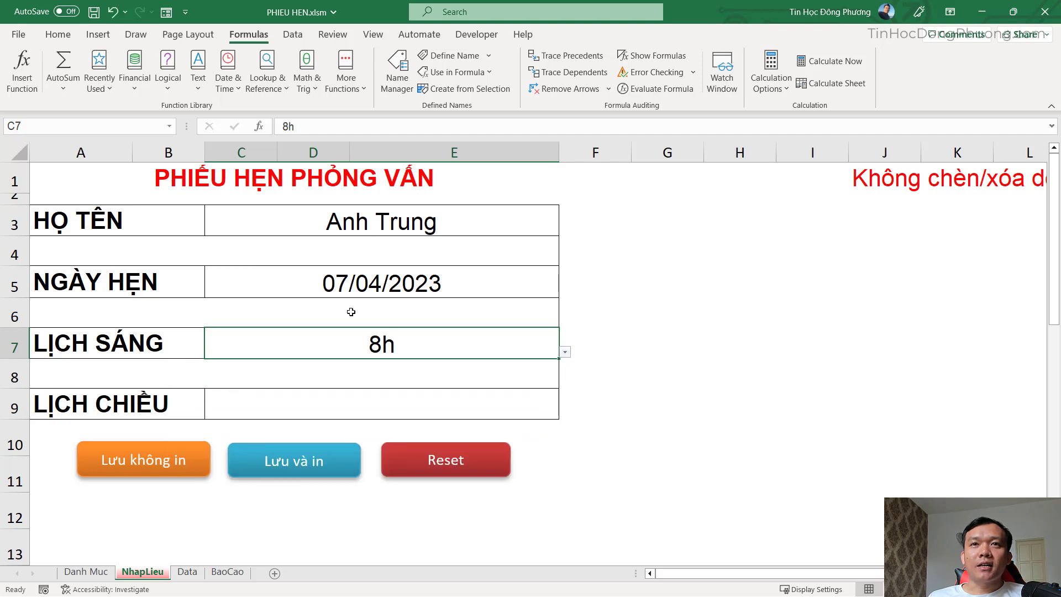
Save the 8h booking without printing and confirm the saved message
{"action": "left_click", "coordinate": [327, 405]}
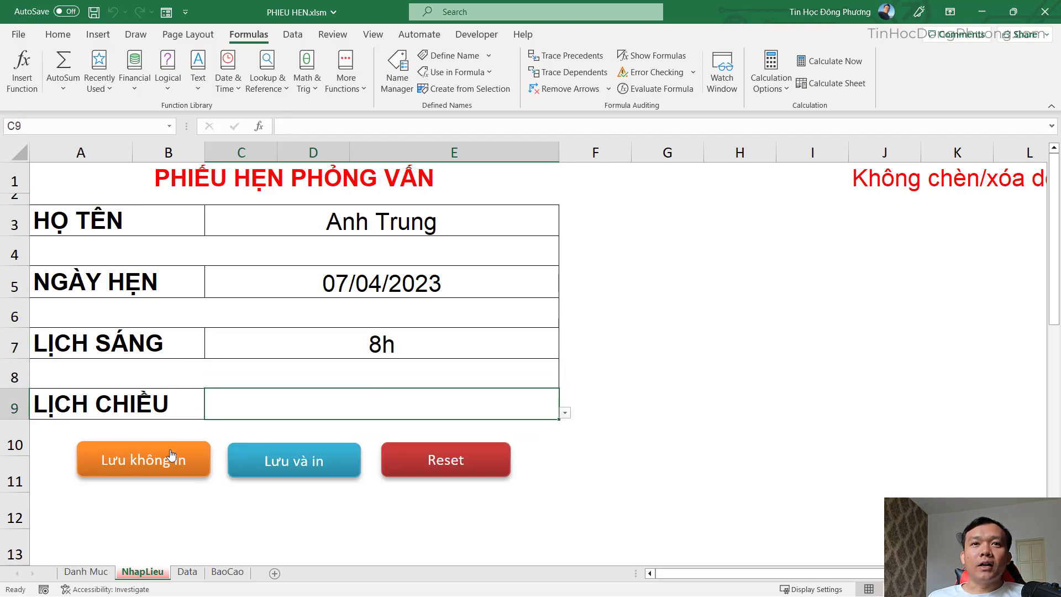
{"action": "left_click", "coordinate": [205, 461]}
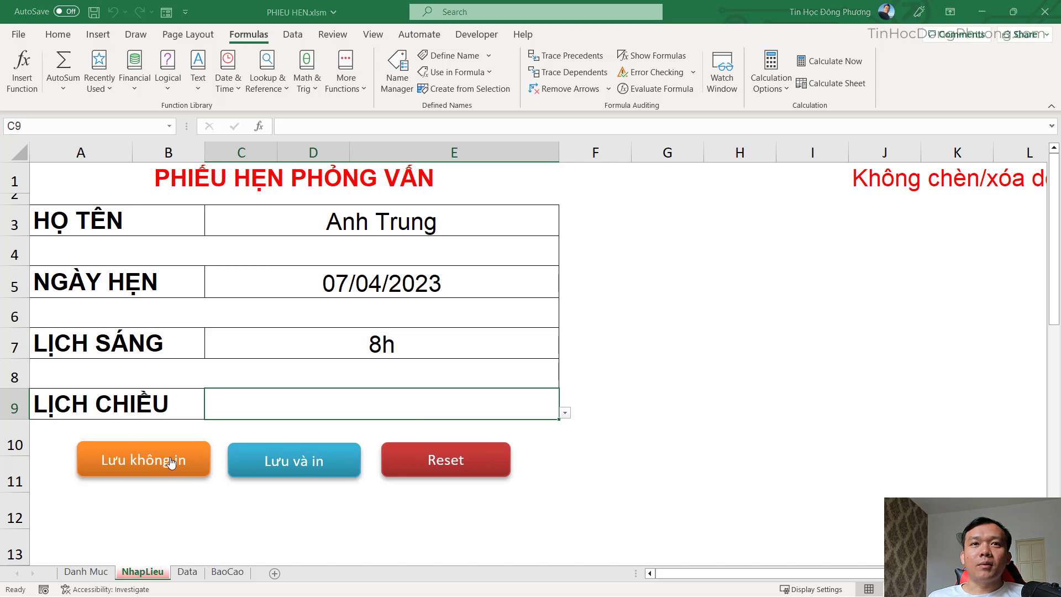
{"action": "left_click", "coordinate": [505, 354]}
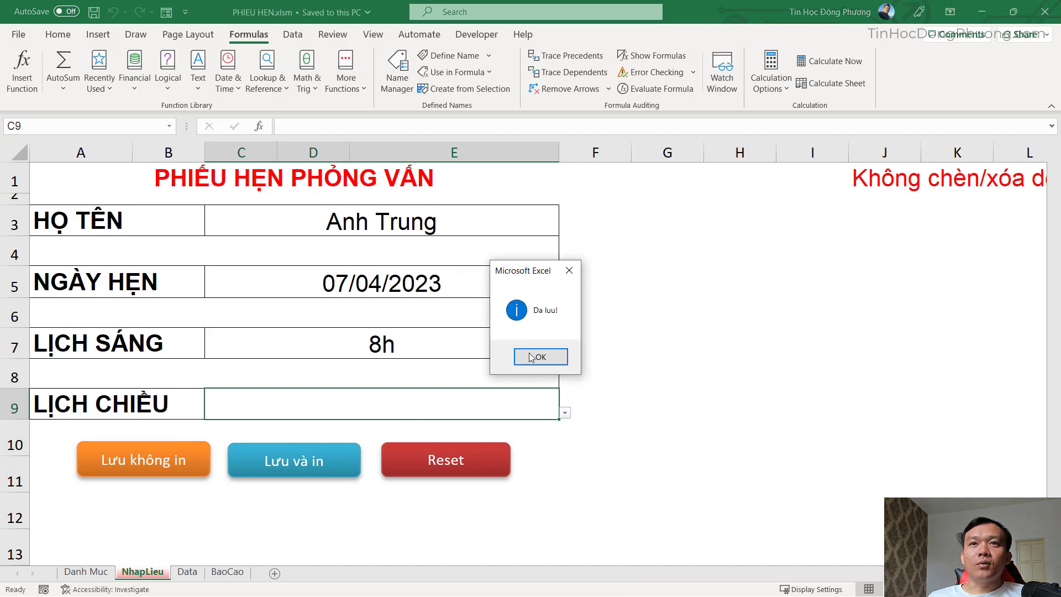
{"action": "left_click", "coordinate": [540, 357]}
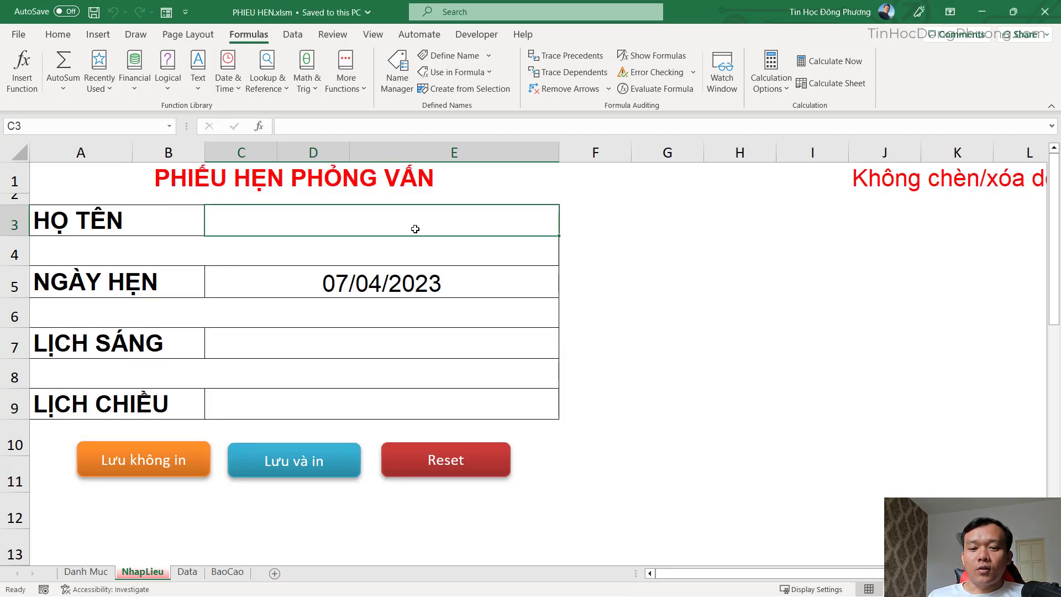
Enter the next interviewee's name and check the remaining morning slots without choosing
{"action": "type", "text": "Chi"}
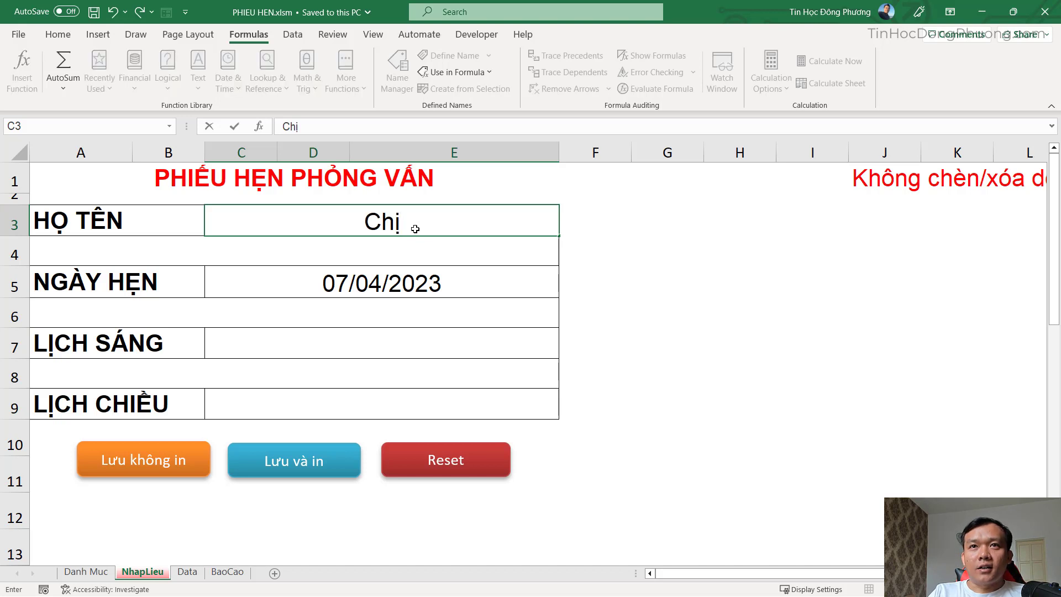
{"action": "type", "text": " Hải"}
{"action": "key", "text": "Return"}
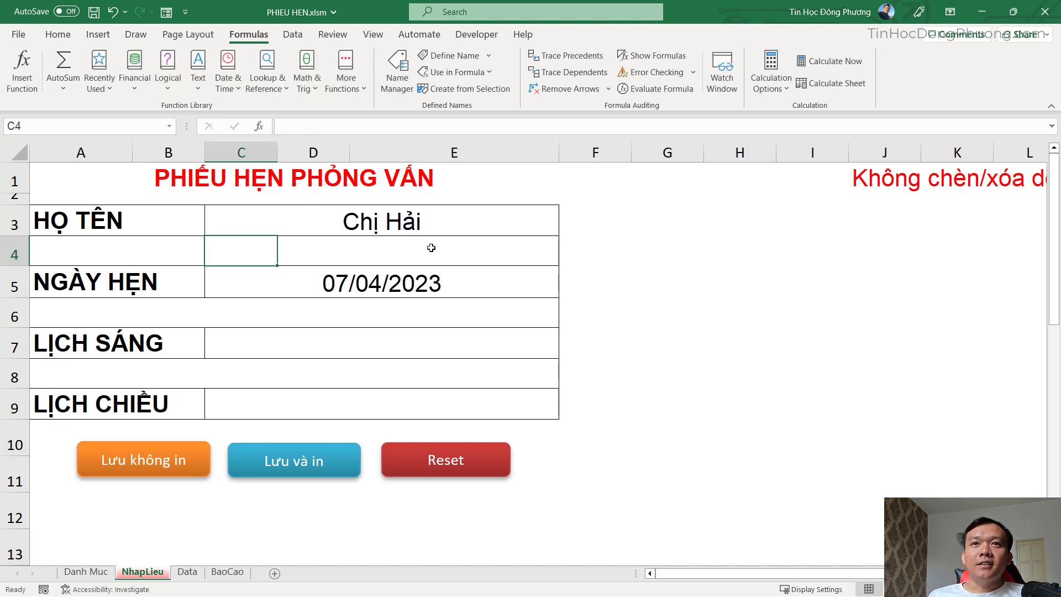
{"action": "left_click", "coordinate": [328, 282]}
{"action": "left_click", "coordinate": [413, 343]}
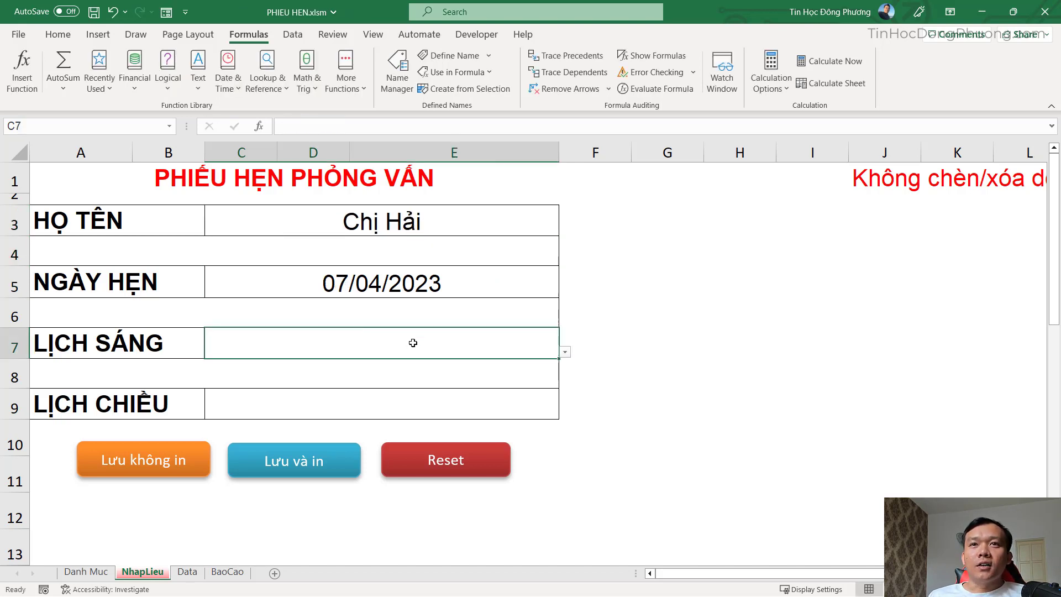
{"action": "left_click", "coordinate": [565, 352]}
{"action": "scroll", "coordinate": [332, 398], "scroll_direction": "up", "scroll_amount": 3}
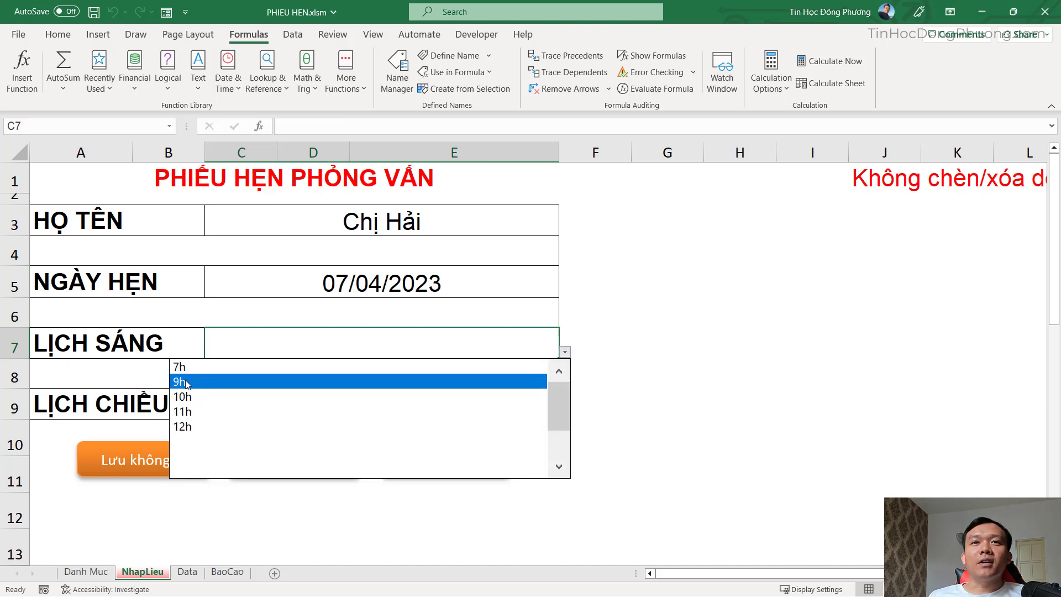
{"action": "left_click", "coordinate": [235, 332]}
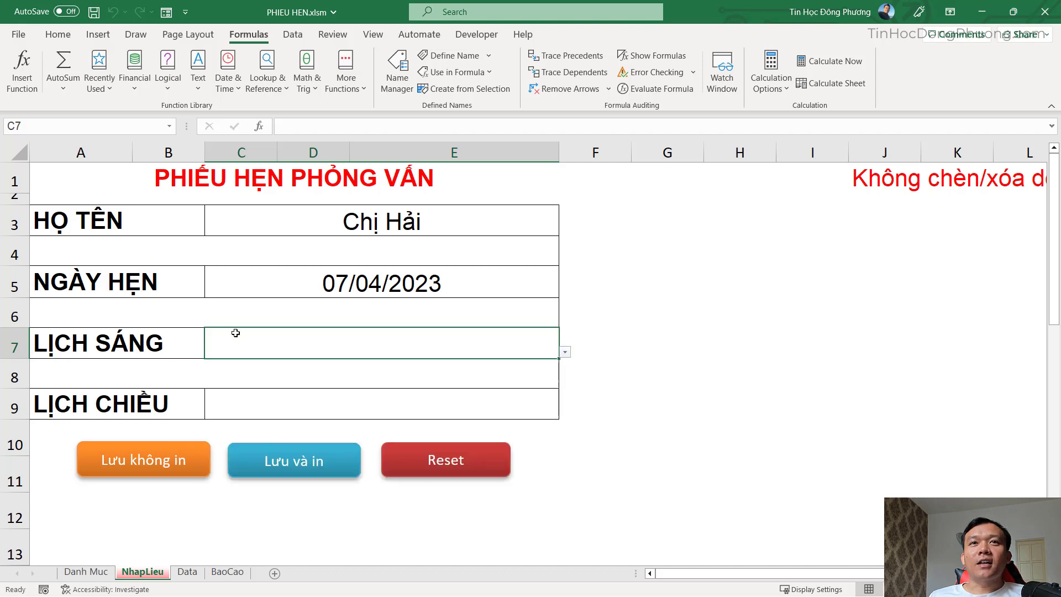
Revisit the date and morning slot fields, then switch to the Danh Muc sheet
{"action": "left_click", "coordinate": [509, 320]}
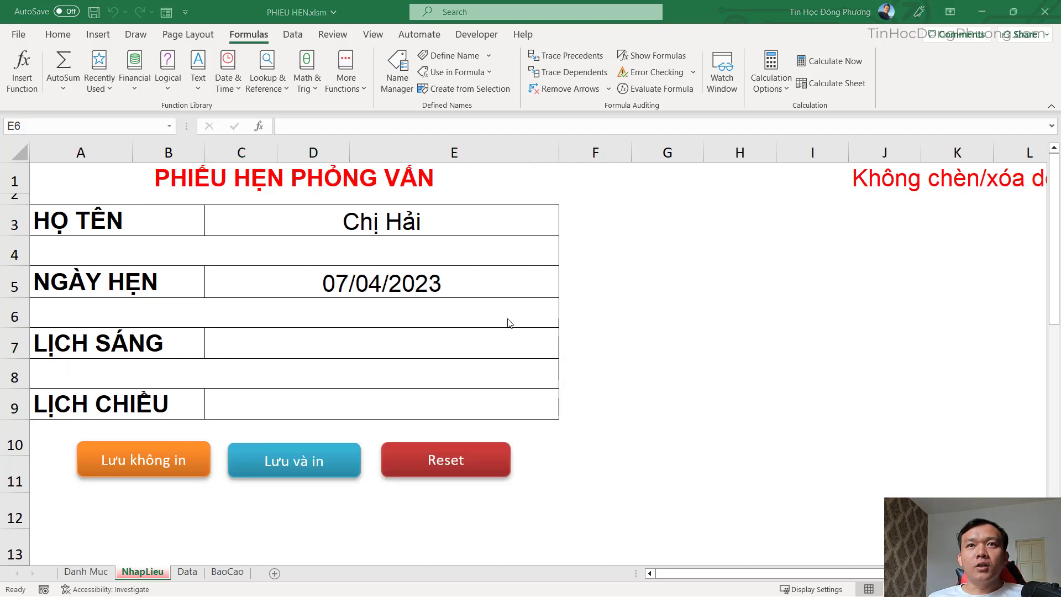
{"action": "key", "text": "Up"}
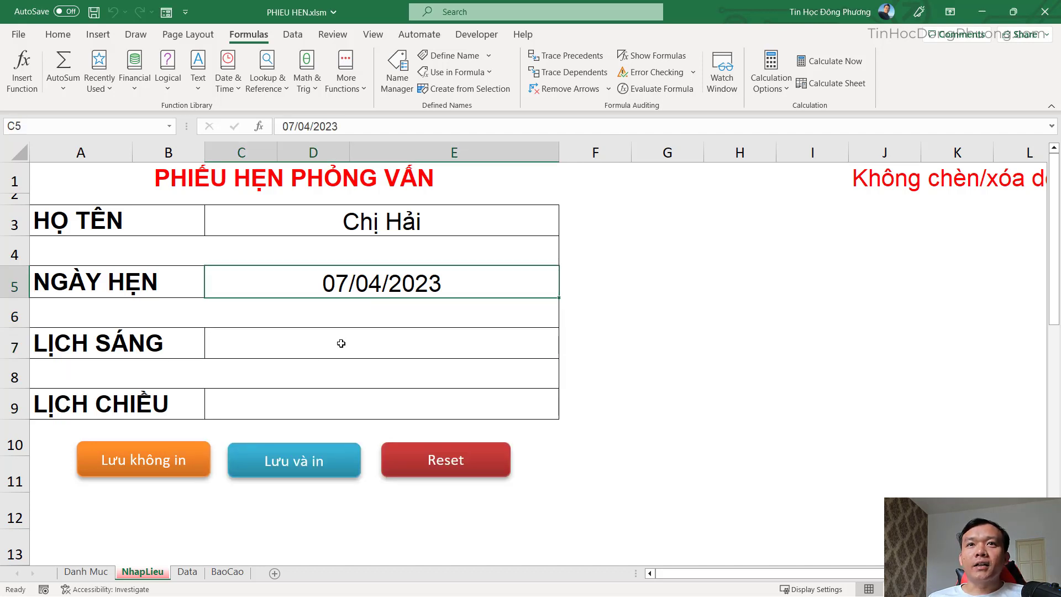
{"action": "left_click", "coordinate": [341, 343]}
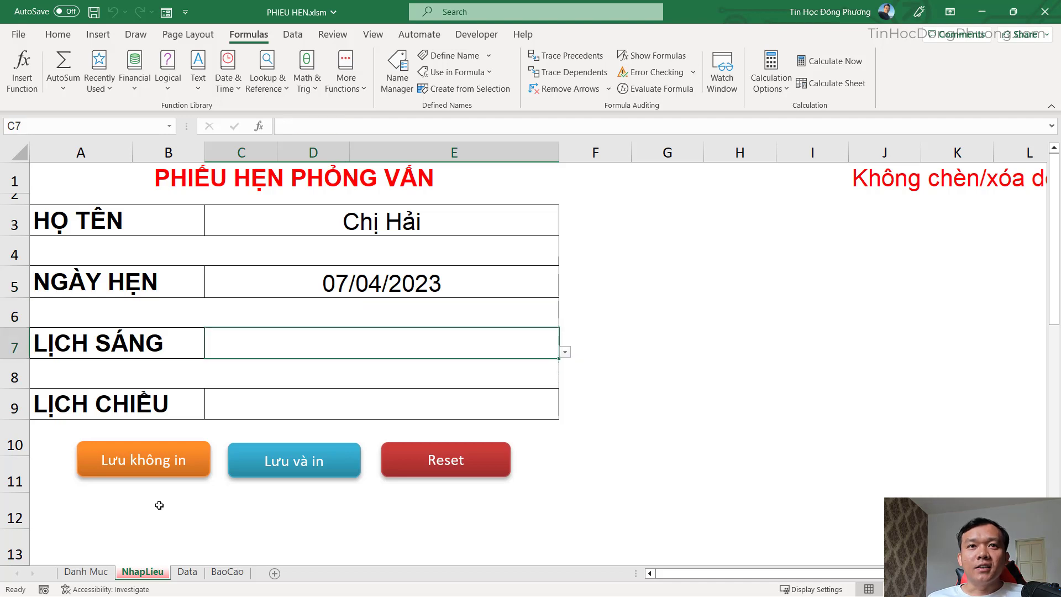
{"action": "left_click", "coordinate": [86, 572]}
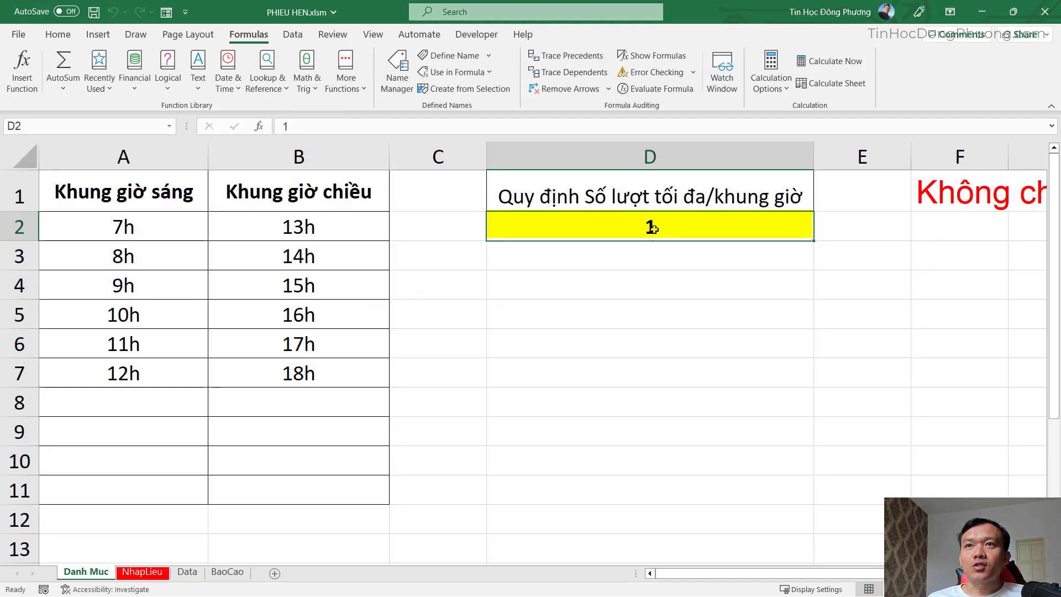
Return to the NhapLieu form and check the available morning slots again
{"action": "key", "text": "ctrl+Page_Down"}
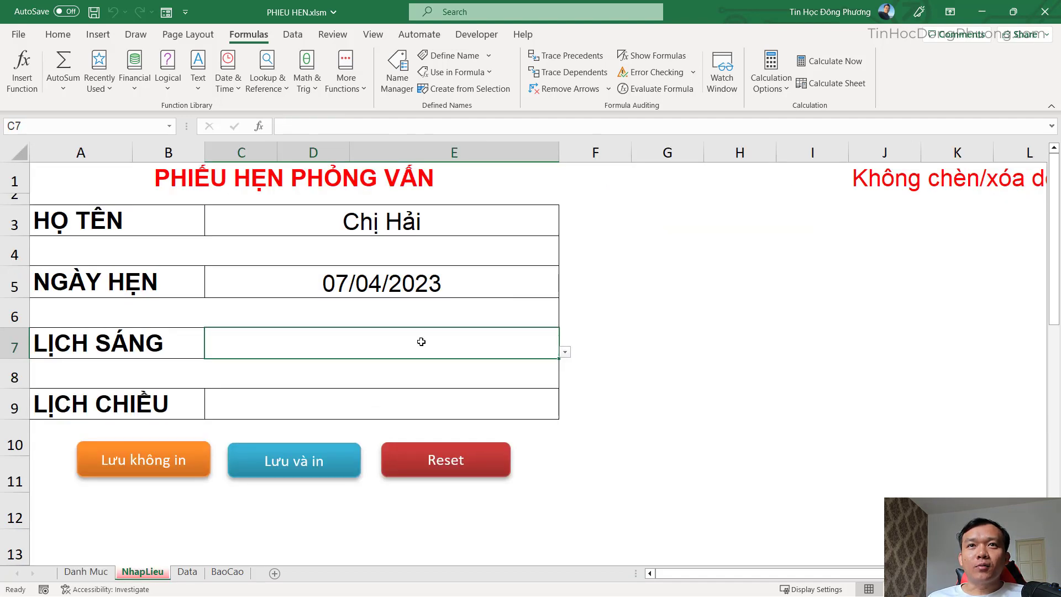
{"action": "left_click", "coordinate": [442, 251]}
{"action": "left_click", "coordinate": [398, 334]}
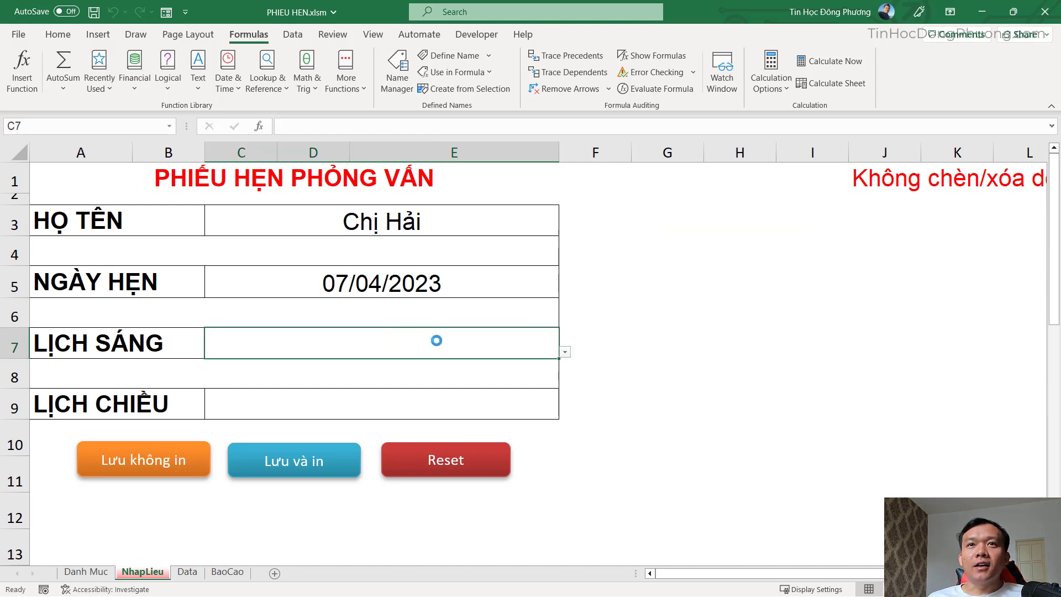
{"action": "left_click", "coordinate": [565, 352]}
{"action": "scroll", "coordinate": [556, 416], "scroll_direction": "up", "scroll_amount": 3}
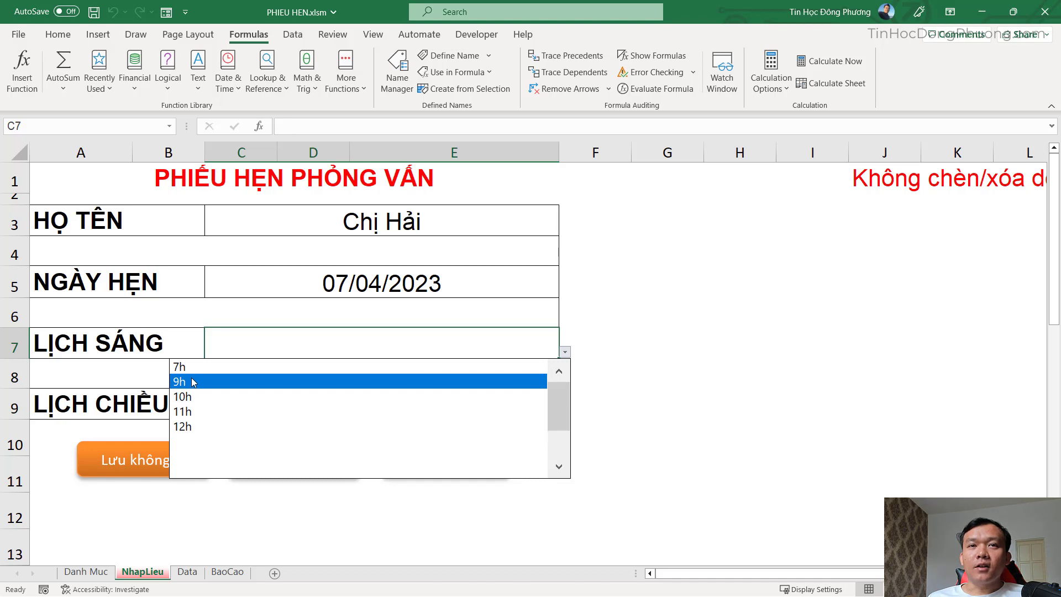
{"action": "left_click", "coordinate": [228, 340]}
Raise the per-slot booking limit on Danh Muc to 2
{"action": "left_click", "coordinate": [87, 572]}
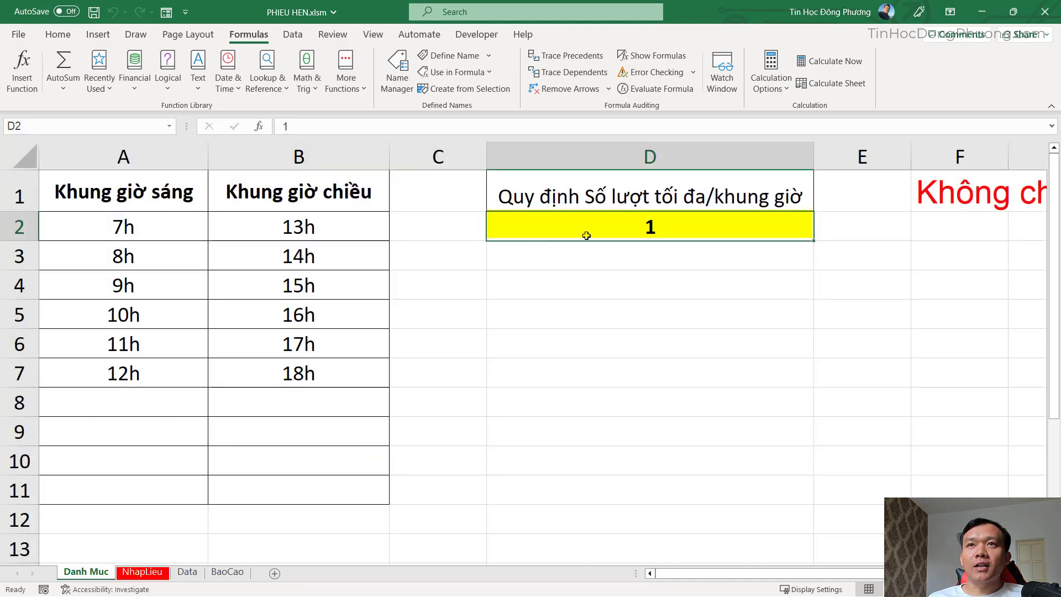
{"action": "type", "text": "2"}
{"action": "key", "text": "Return"}
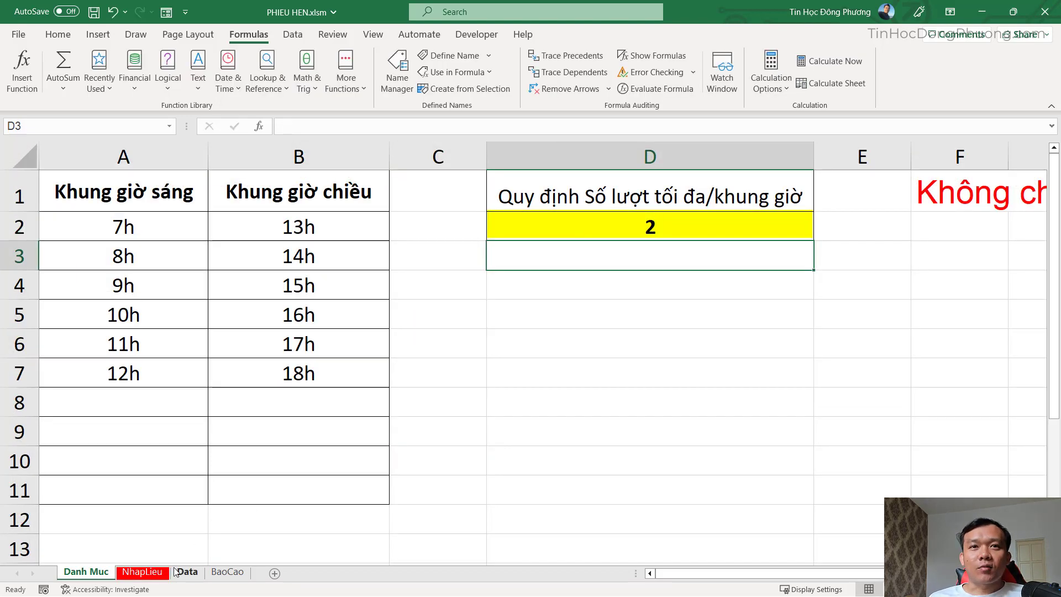
{"action": "left_click", "coordinate": [142, 572]}
Book the 13h afternoon slot and save it without printing
{"action": "left_click", "coordinate": [387, 404]}
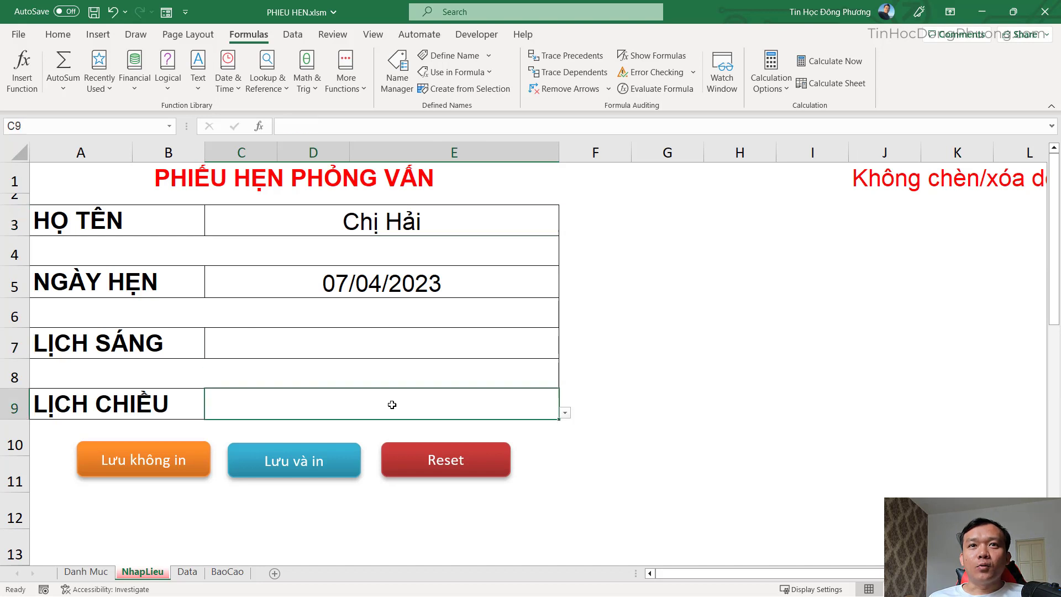
{"action": "left_click", "coordinate": [566, 414]}
{"action": "scroll", "coordinate": [565, 473], "scroll_direction": "up", "scroll_amount": 2}
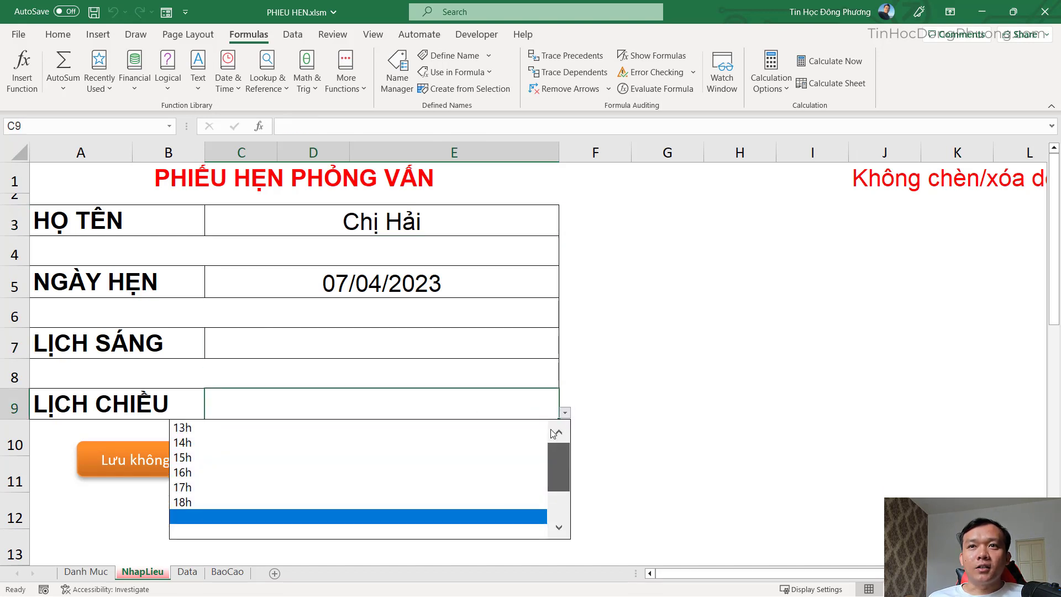
{"action": "left_click", "coordinate": [298, 430]}
{"action": "left_click", "coordinate": [164, 467]}
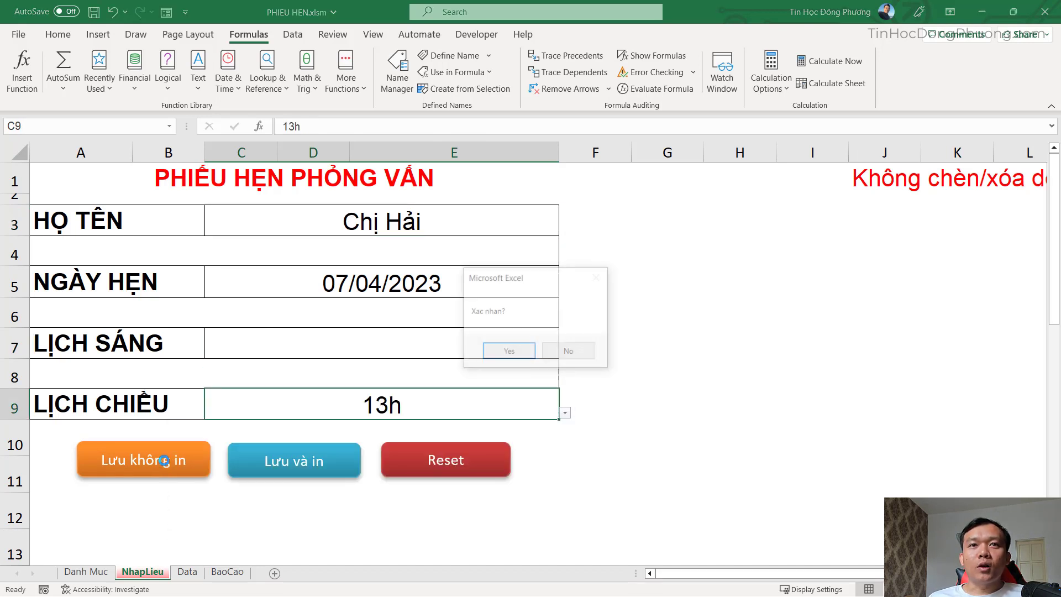
{"action": "left_click", "coordinate": [507, 358]}
{"action": "left_click", "coordinate": [536, 356]}
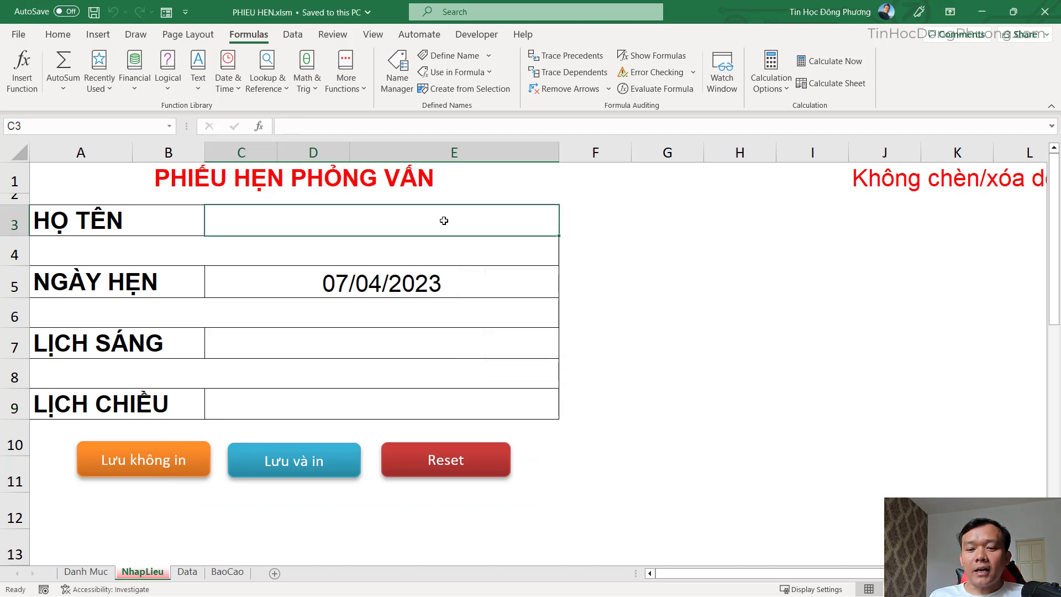
Save a second 13h booking for another interviewee, then enter the next interviewee's name
{"action": "type", "text": "Anh A"}
{"action": "key", "text": "Return"}
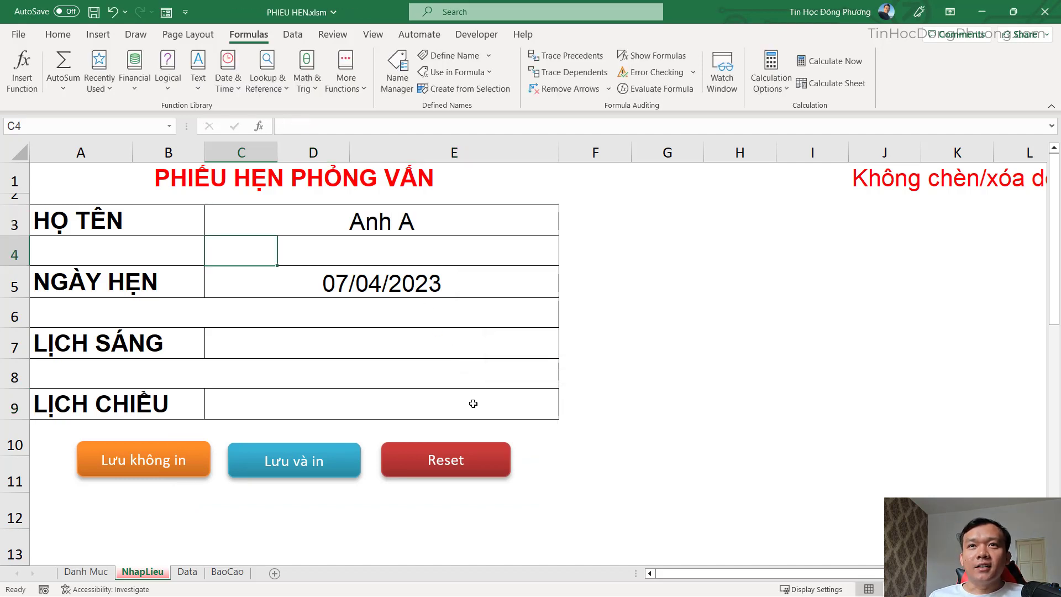
{"action": "left_click", "coordinate": [473, 404]}
{"action": "left_click", "coordinate": [565, 413]}
{"action": "scroll", "coordinate": [559, 469], "scroll_direction": "up", "scroll_amount": 2}
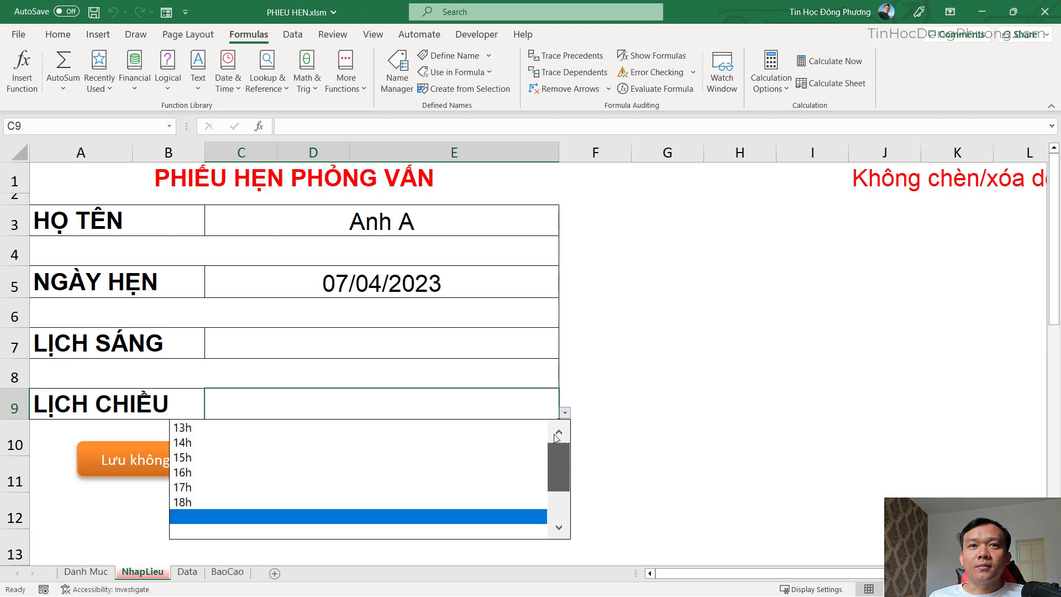
{"action": "left_click", "coordinate": [188, 431]}
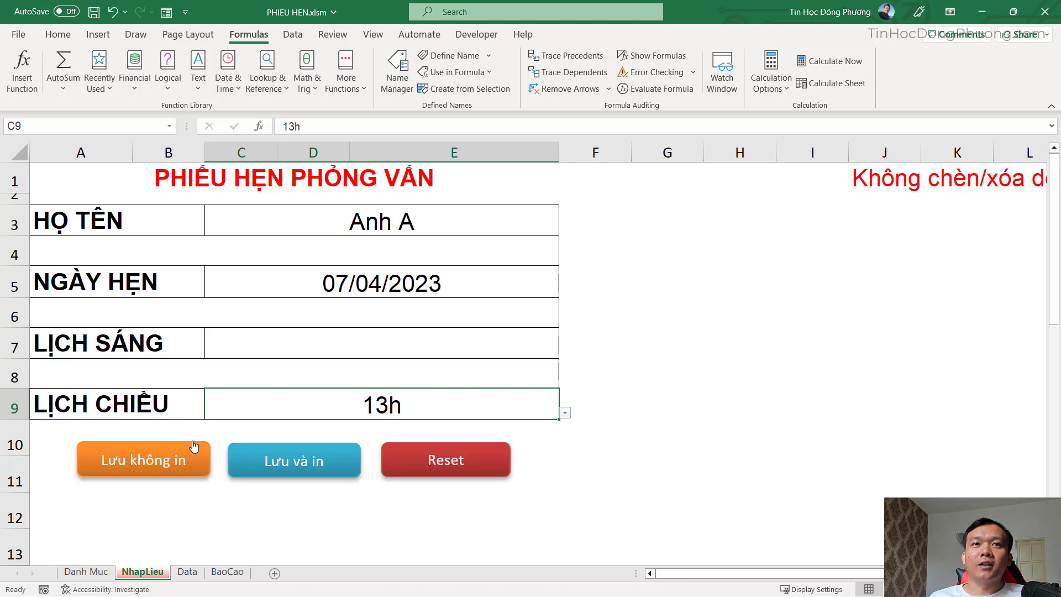
{"action": "left_click", "coordinate": [154, 459]}
{"action": "left_click", "coordinate": [509, 352]}
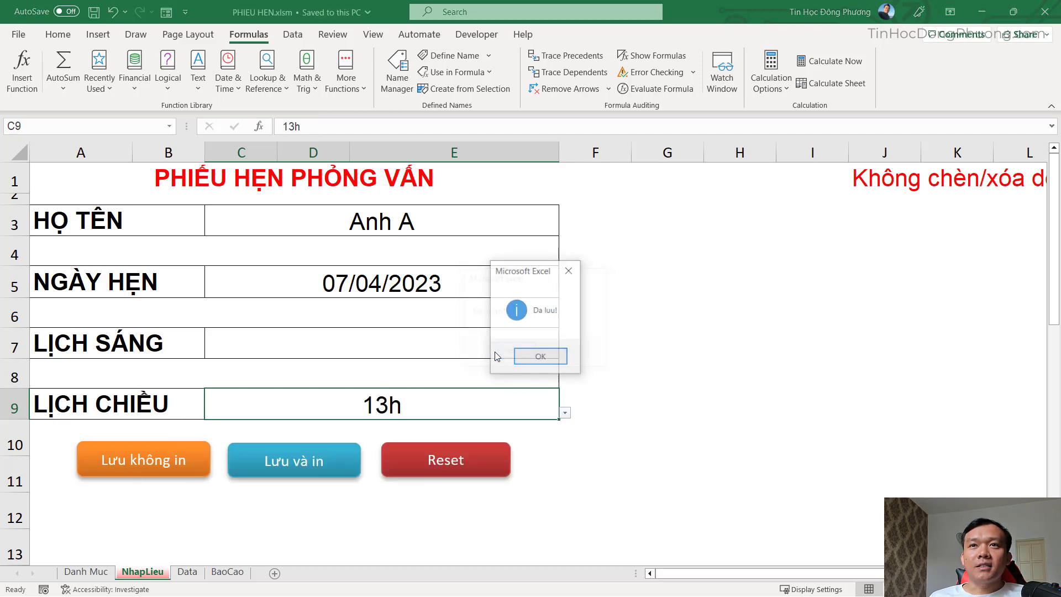
{"action": "left_click", "coordinate": [542, 355]}
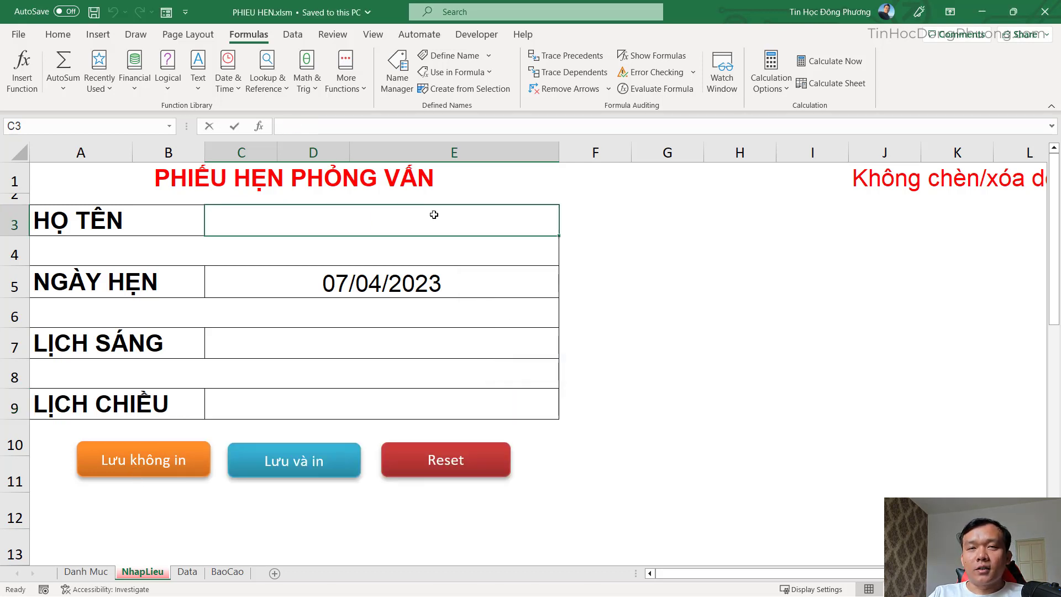
{"action": "type", "text": "Chị B"}
{"action": "key", "text": "Return"}
Check the afternoon slot list, confirming 13h is now full for 07/04/2023
{"action": "left_click", "coordinate": [350, 398]}
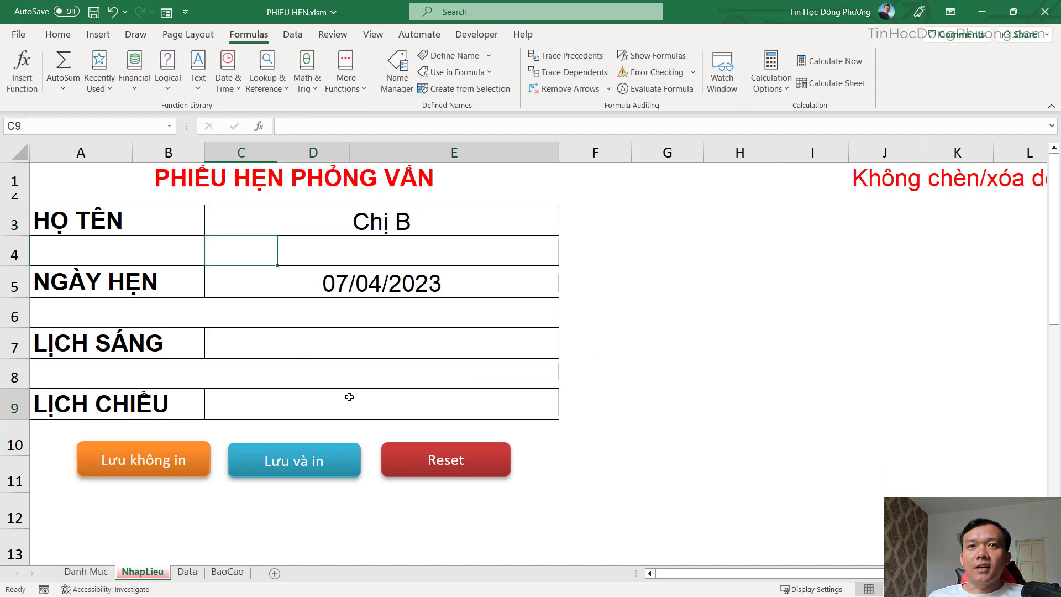
{"action": "left_click", "coordinate": [410, 286]}
{"action": "left_click", "coordinate": [492, 402]}
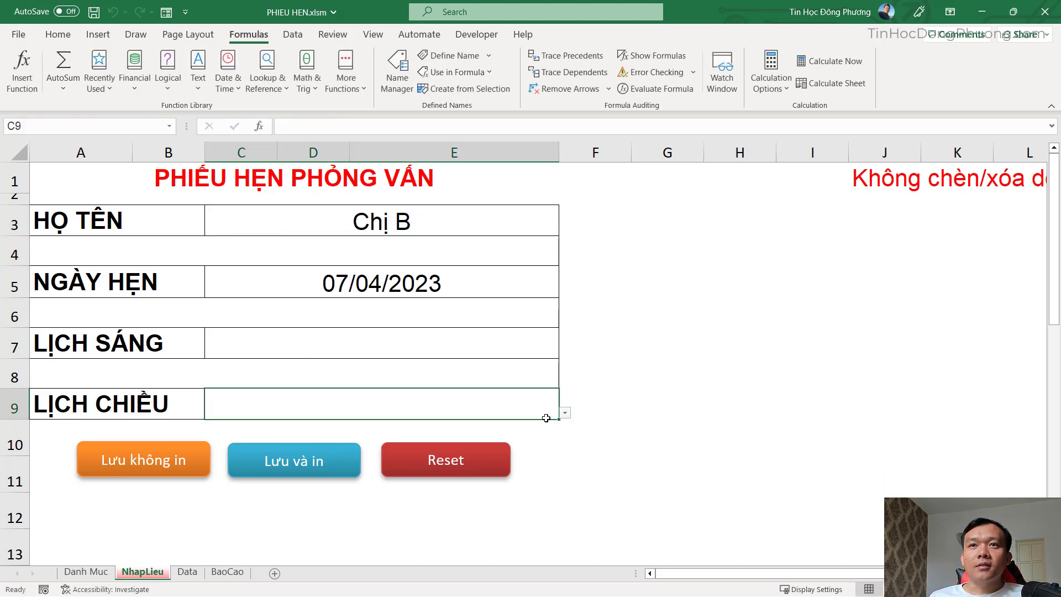
{"action": "left_click", "coordinate": [564, 412]}
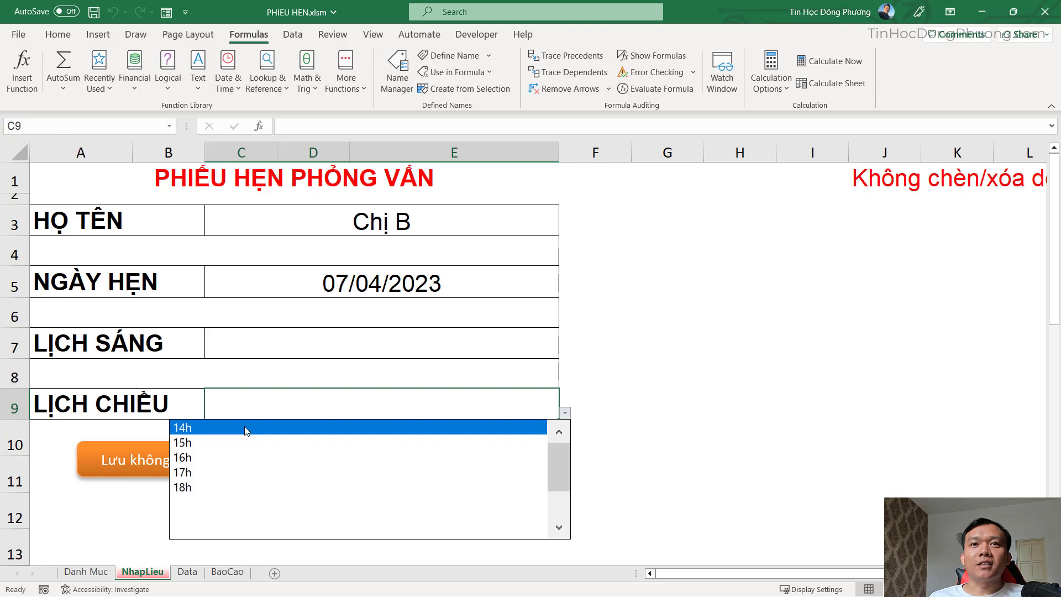
{"action": "left_click", "coordinate": [341, 284]}
Change the appointment date to 08/04/2023 and view its available afternoon slots
{"action": "left_click", "coordinate": [342, 284]}
{"action": "double_click", "coordinate": [349, 283]}
{"action": "left_click_drag", "start_coordinate": [349, 282], "coordinate": [337, 282]}
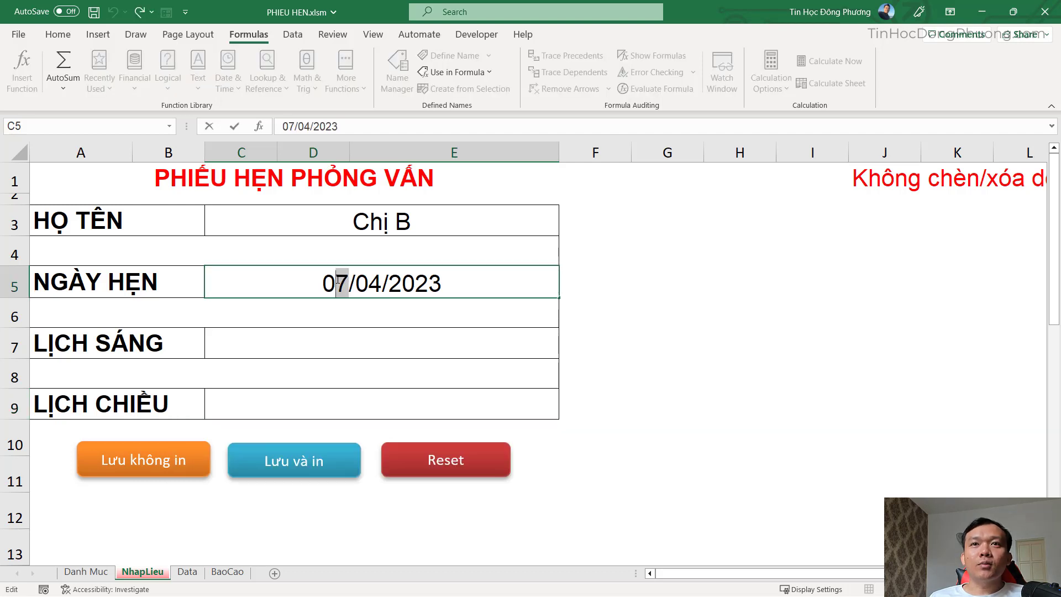
{"action": "type", "text": "8"}
{"action": "key", "text": "Return"}
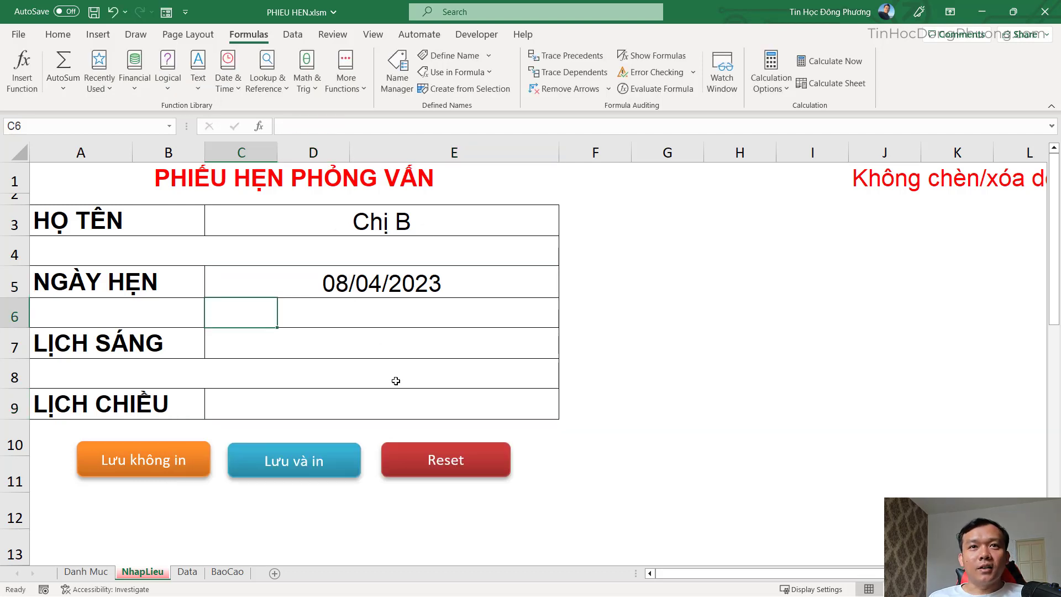
{"action": "left_click", "coordinate": [406, 406]}
{"action": "left_click", "coordinate": [564, 413]}
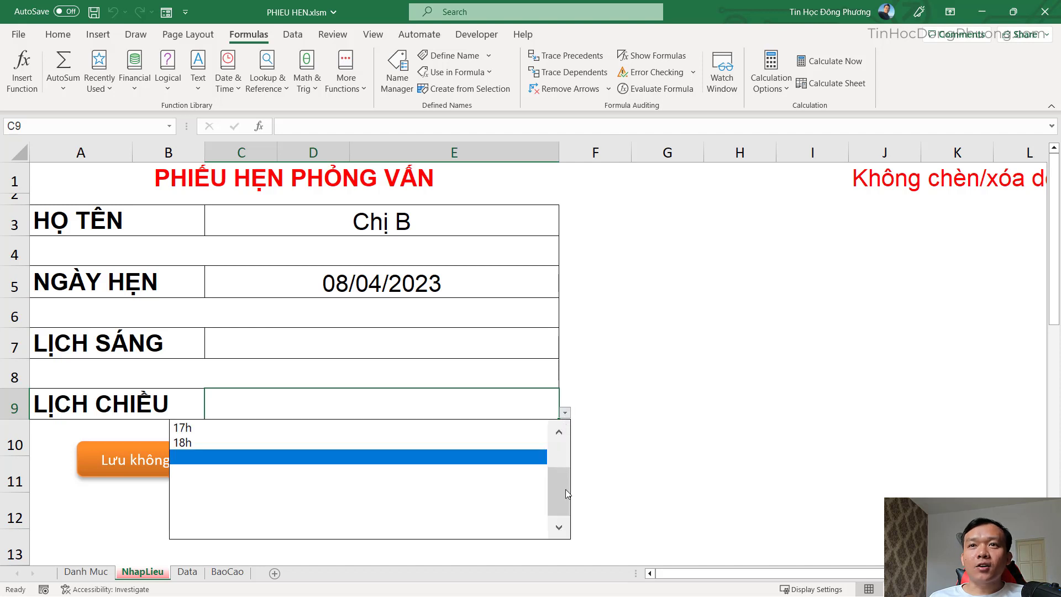
{"action": "left_click_drag", "start_coordinate": [566, 492], "coordinate": [561, 444]}
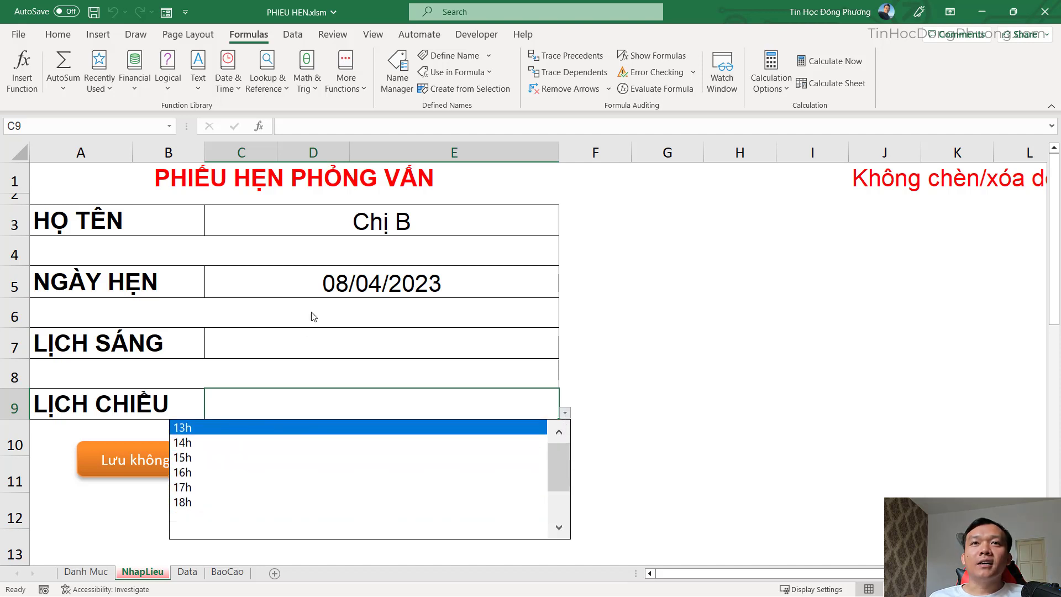
Change the date back to 07/04/2023, review its remaining afternoon slots, and select C3:E4
{"action": "left_click", "coordinate": [346, 286]}
{"action": "double_click", "coordinate": [339, 283]}
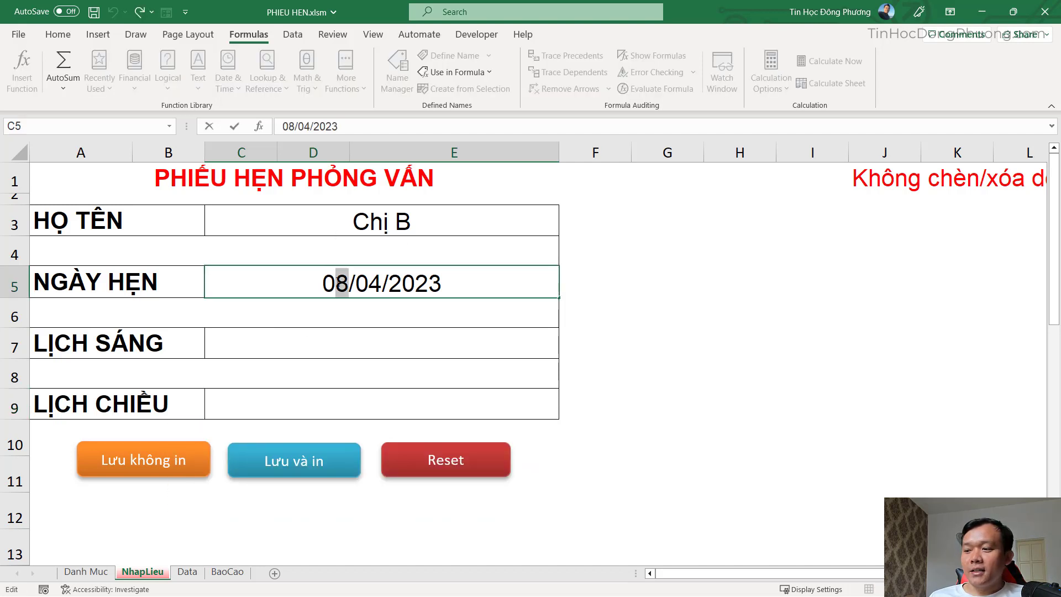
{"action": "type", "text": "7"}
{"action": "key", "text": "Return"}
{"action": "left_click", "coordinate": [556, 399]}
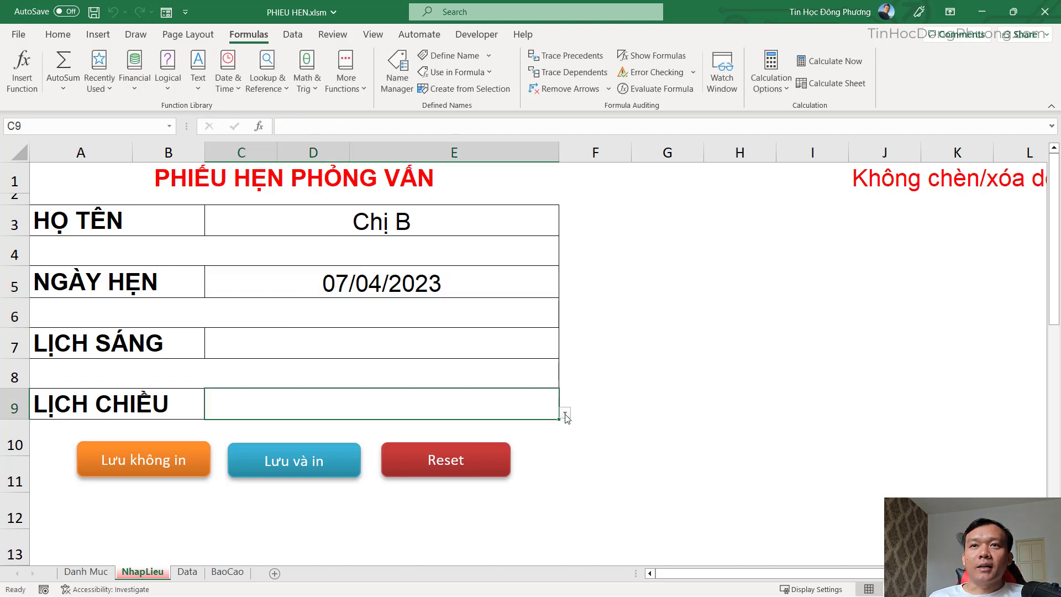
{"action": "left_click", "coordinate": [565, 413]}
{"action": "left_click", "coordinate": [293, 404]}
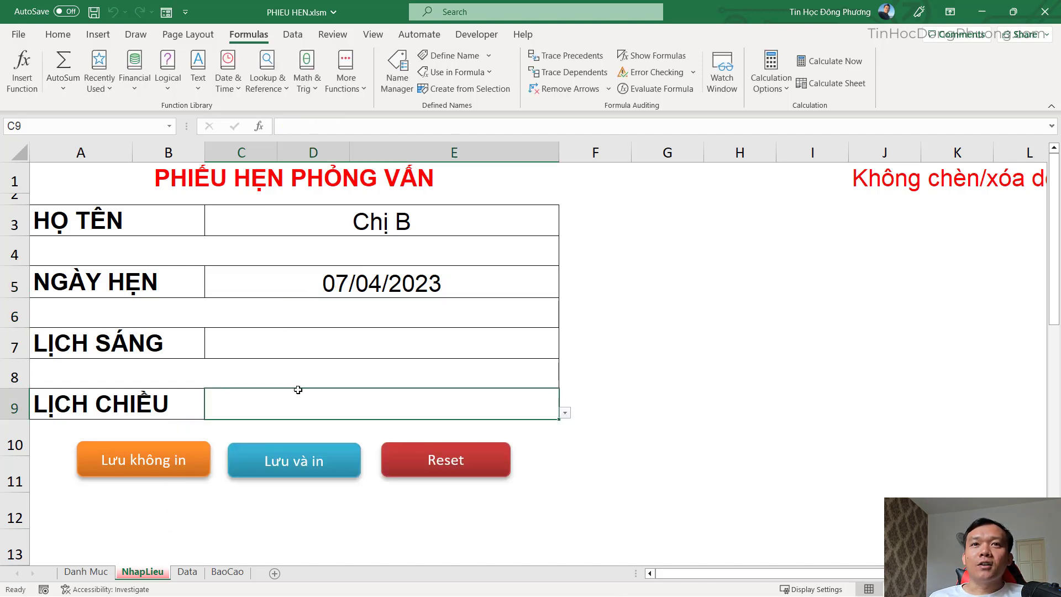
{"action": "left_click", "coordinate": [361, 340]}
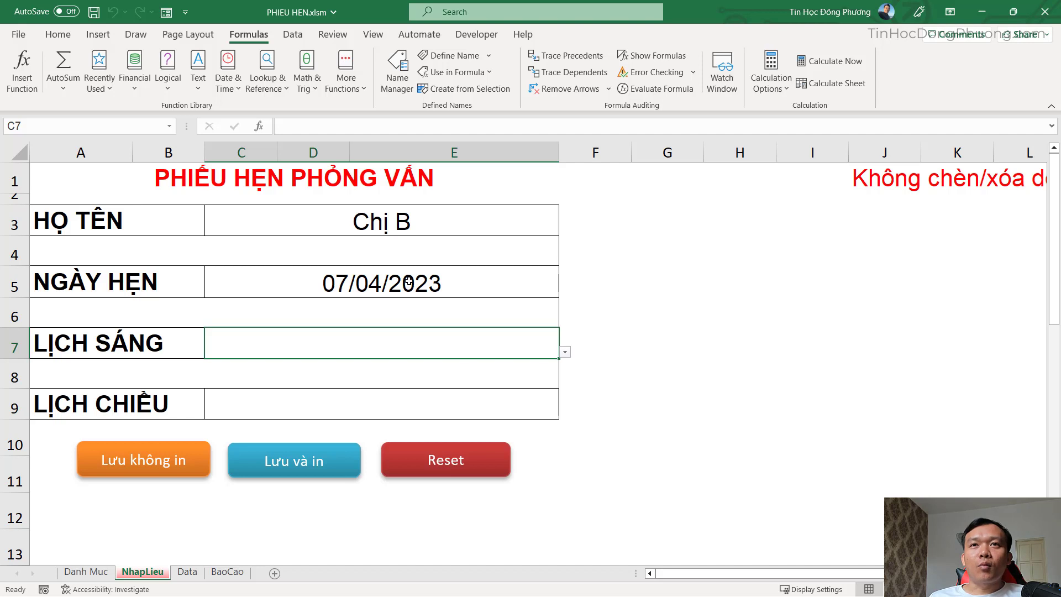
{"action": "left_click_drag", "start_coordinate": [352, 256], "coordinate": [370, 237]}
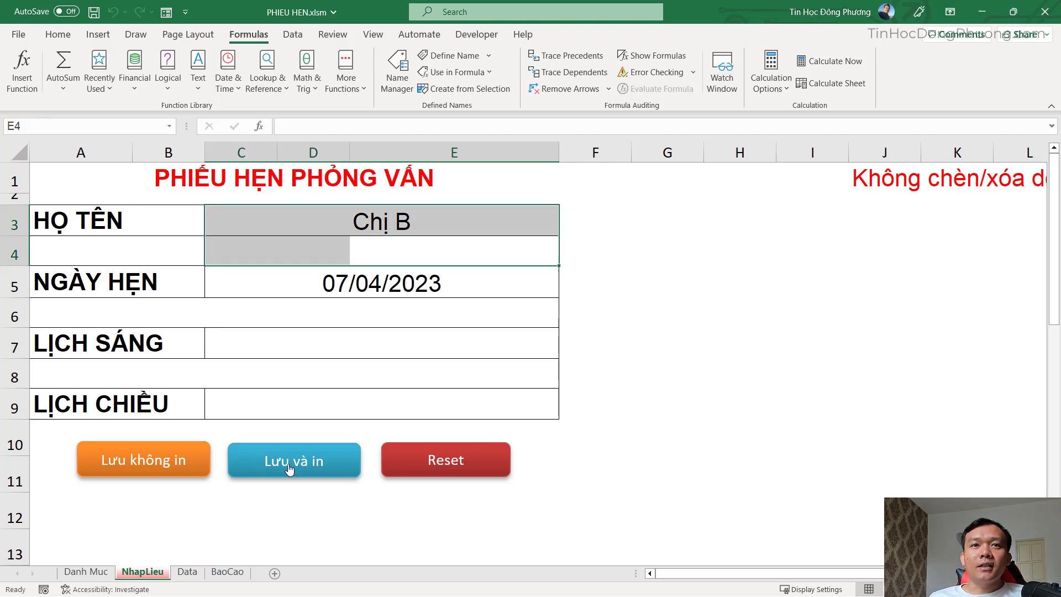
Inspect the last saved booking's name, date and time cells on Data, then switch to BaoCao
{"action": "left_click", "coordinate": [187, 572]}
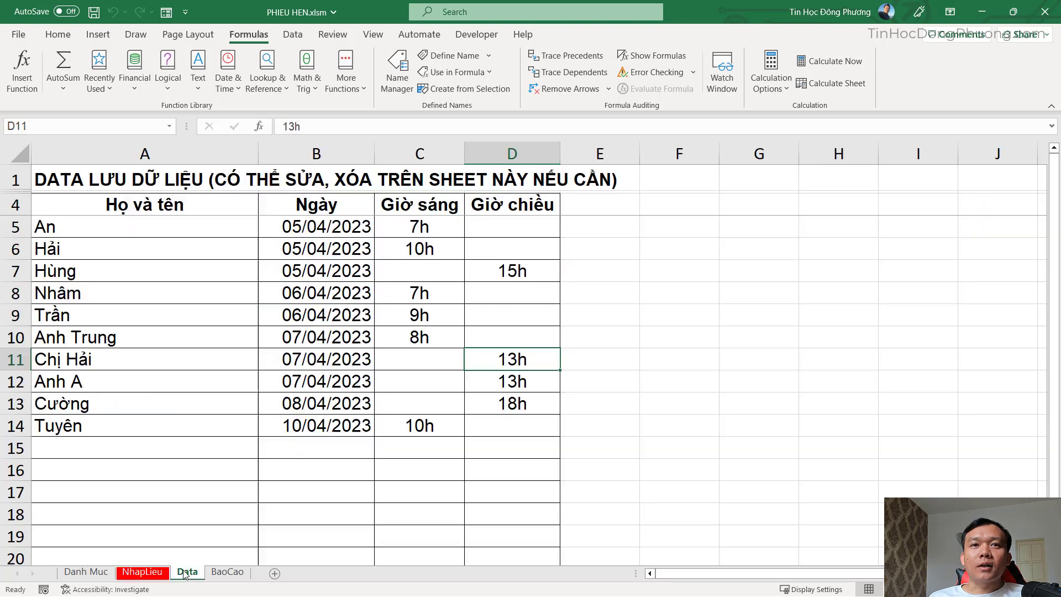
{"action": "left_click", "coordinate": [244, 419]}
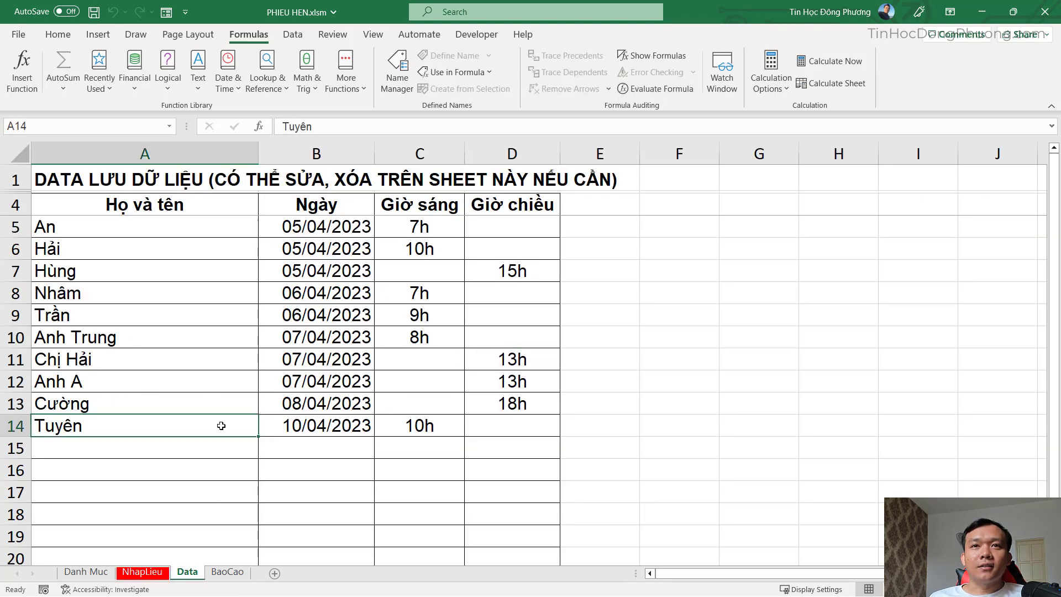
{"action": "left_click", "coordinate": [386, 428]}
{"action": "left_click", "coordinate": [484, 419]}
{"action": "scroll", "coordinate": [315, 376], "scroll_direction": "down", "scroll_amount": 2}
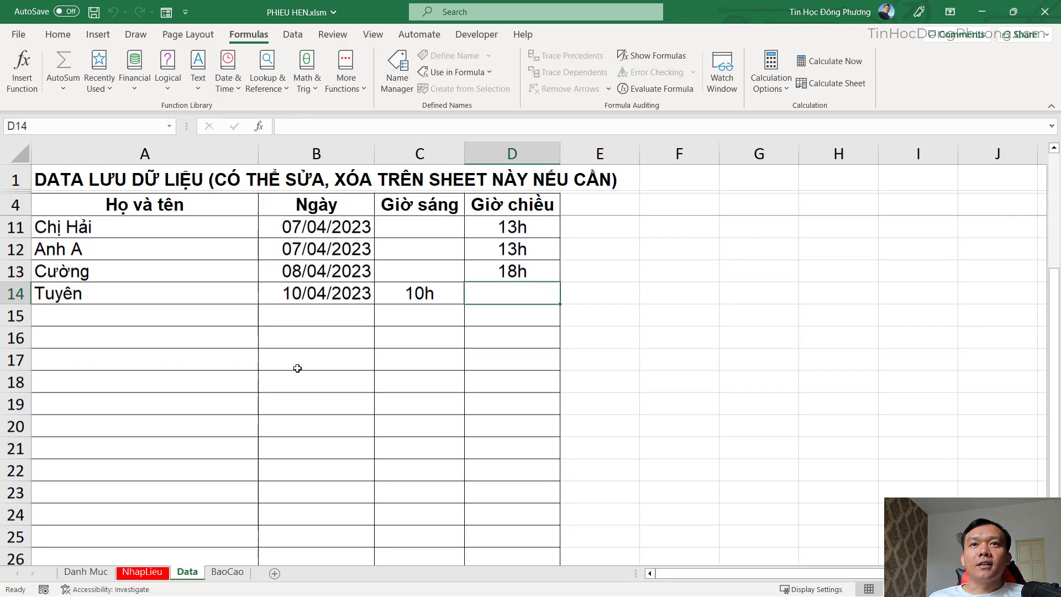
{"action": "scroll", "coordinate": [297, 368], "scroll_direction": "up", "scroll_amount": 1}
{"action": "left_click", "coordinate": [304, 361]}
{"action": "scroll", "coordinate": [304, 360], "scroll_direction": "up", "scroll_amount": 1}
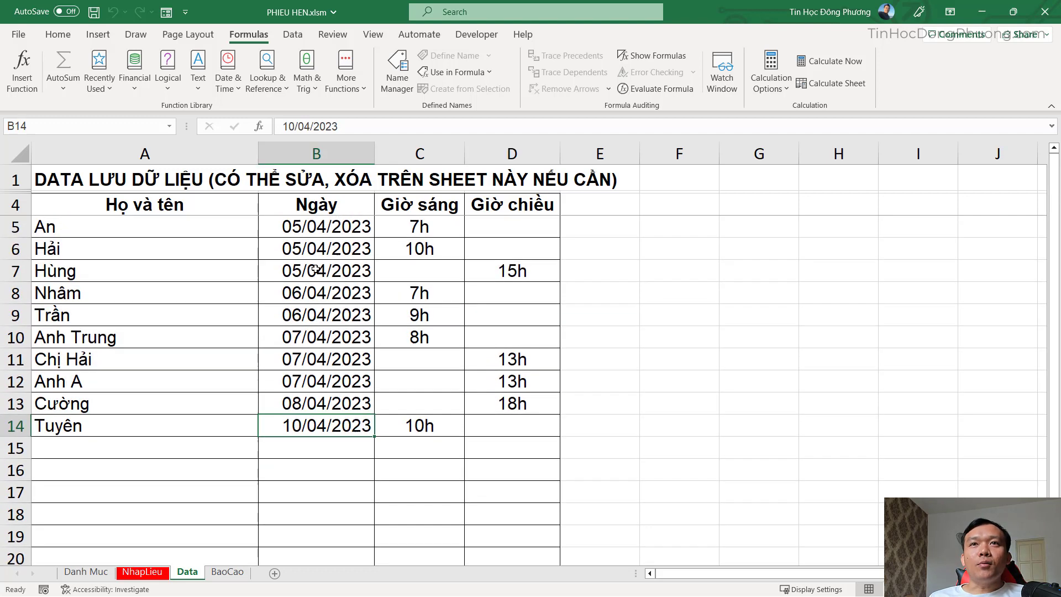
{"action": "left_click", "coordinate": [491, 423]}
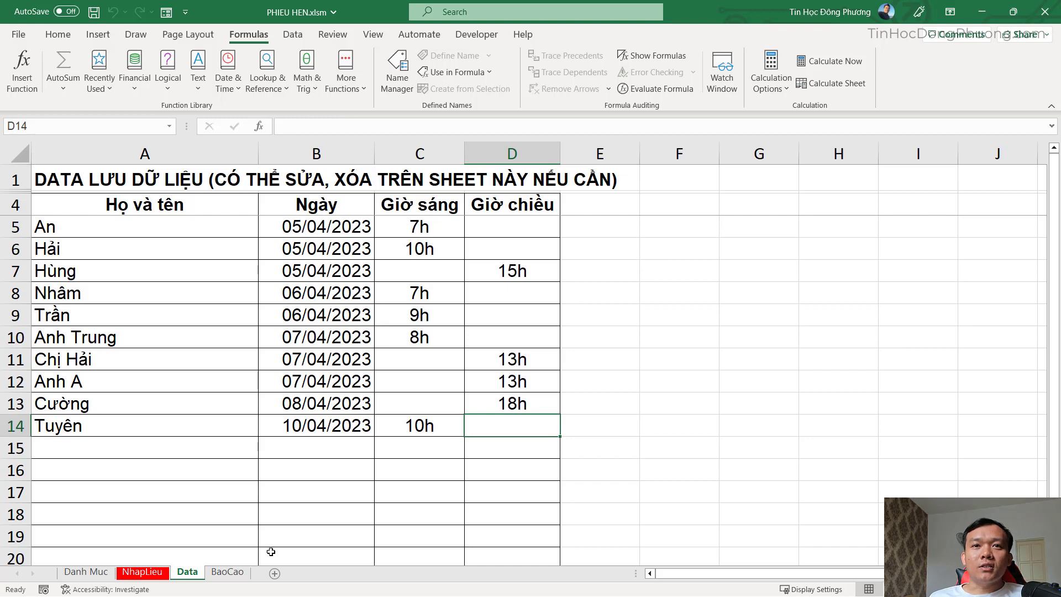
{"action": "left_click", "coordinate": [238, 575]}
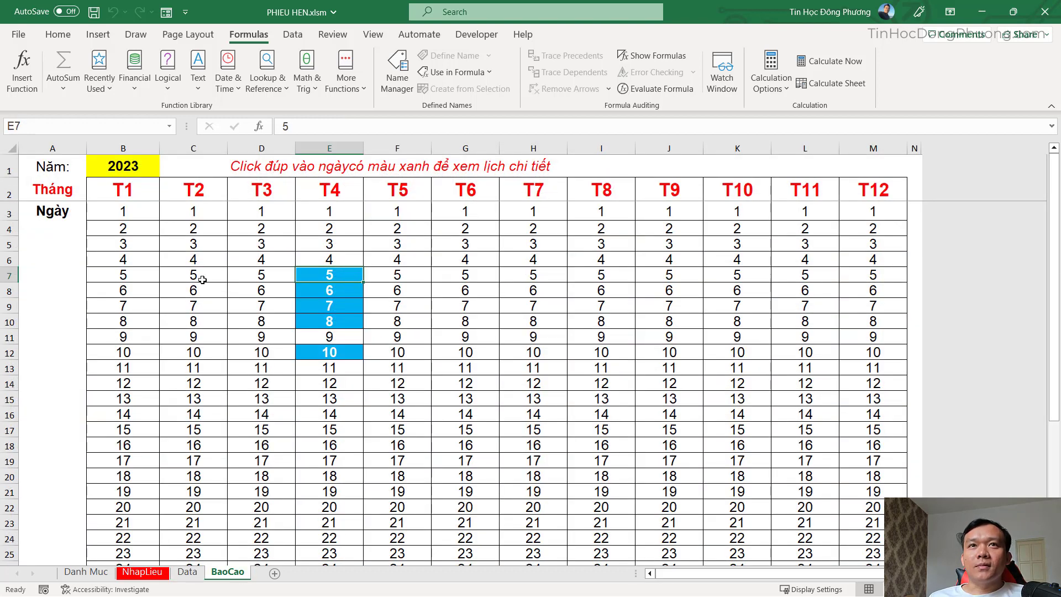
Browse the BaoCao calendar's 2023 year cell and month headings T3 through T12
{"action": "left_click", "coordinate": [202, 280]}
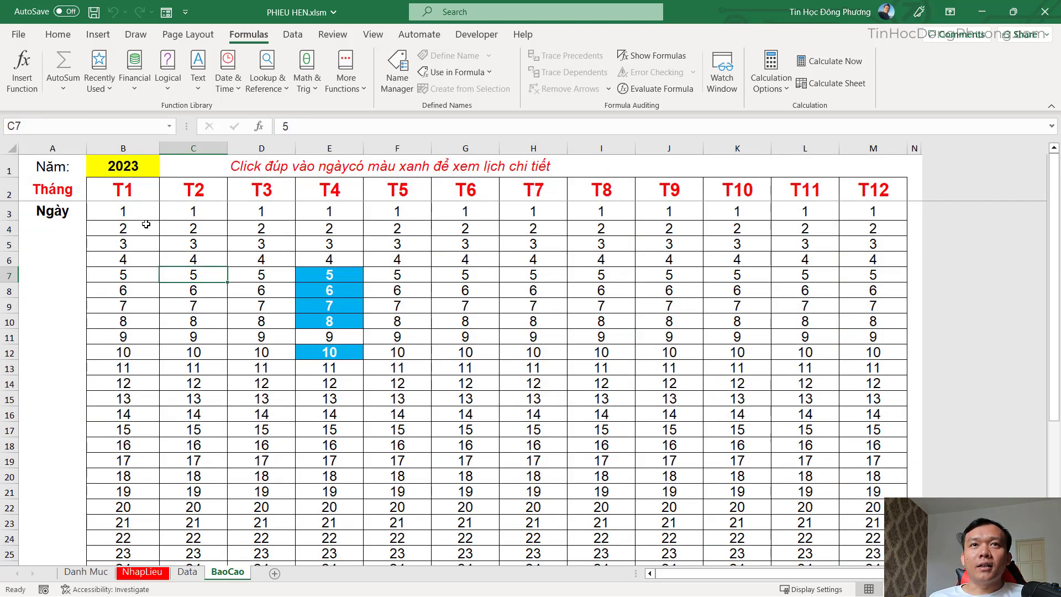
{"action": "left_click", "coordinate": [120, 163]}
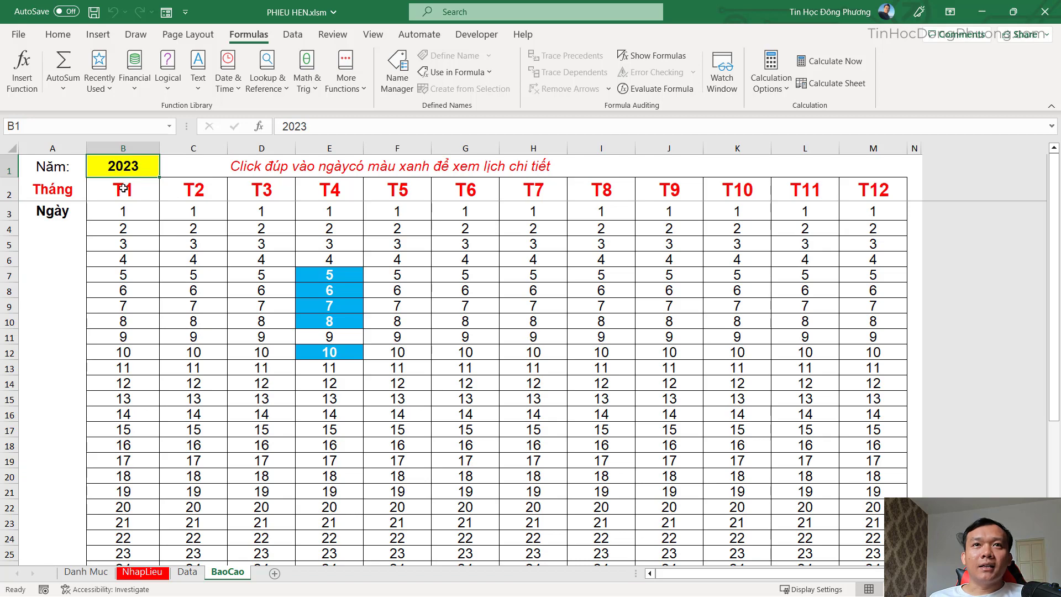
{"action": "left_click", "coordinate": [123, 188]}
{"action": "left_click", "coordinate": [193, 190]}
{"action": "left_click", "coordinate": [261, 190]}
{"action": "left_click", "coordinate": [859, 190]}
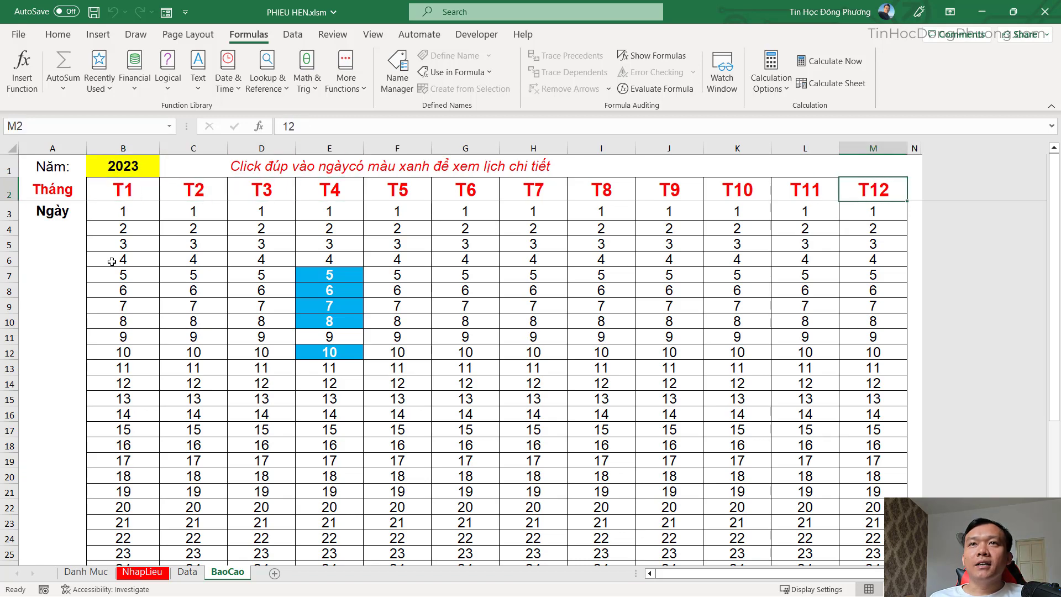
{"action": "scroll", "coordinate": [114, 234], "scroll_direction": "down", "scroll_amount": 2}
{"action": "scroll", "coordinate": [190, 416], "scroll_direction": "down", "scroll_amount": 3}
{"action": "scroll", "coordinate": [237, 407], "scroll_direction": "up", "scroll_amount": 5}
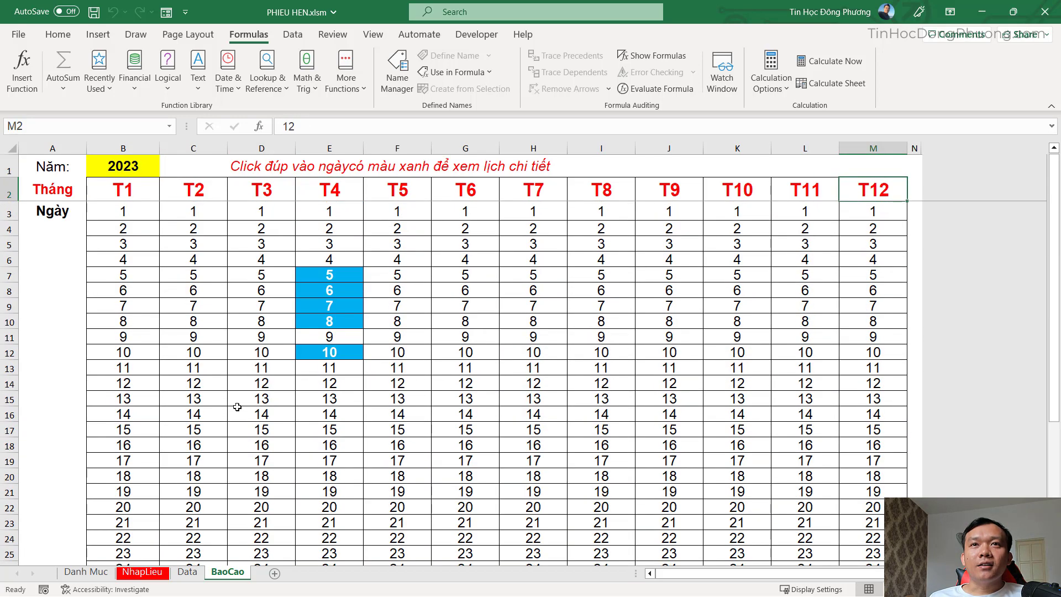
Check the booked April days 5, 6, 7 and 8 in the T4 column
{"action": "left_click", "coordinate": [519, 427]}
{"action": "left_click", "coordinate": [337, 273]}
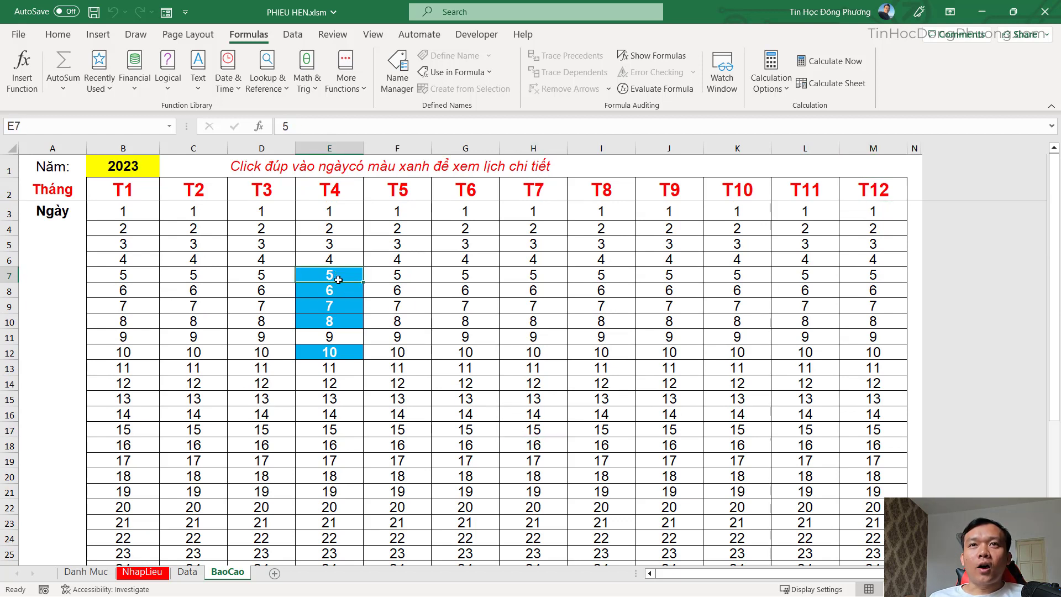
{"action": "left_click", "coordinate": [334, 291]}
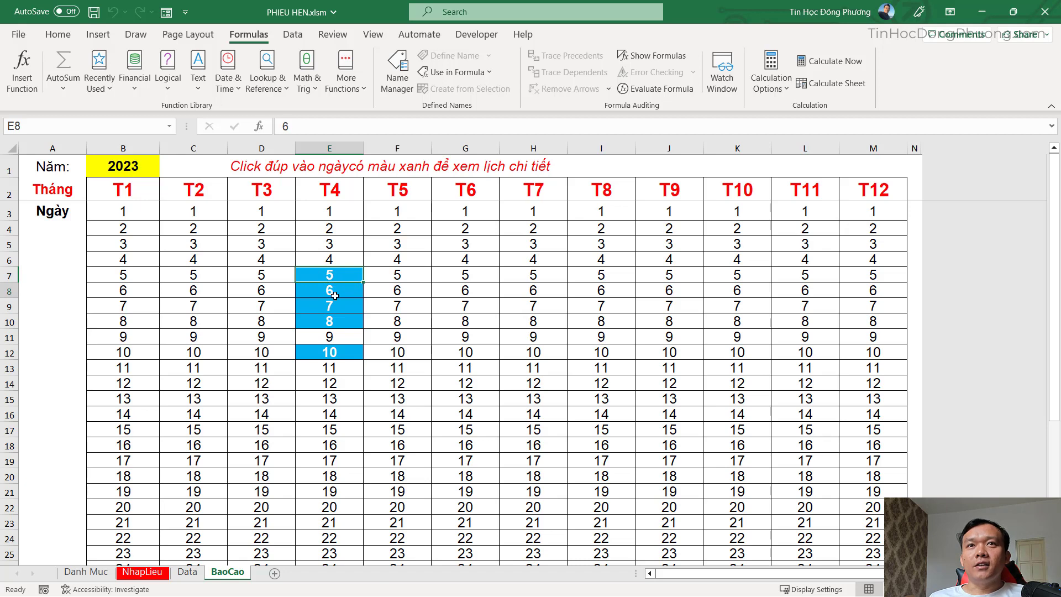
{"action": "left_click", "coordinate": [335, 308]}
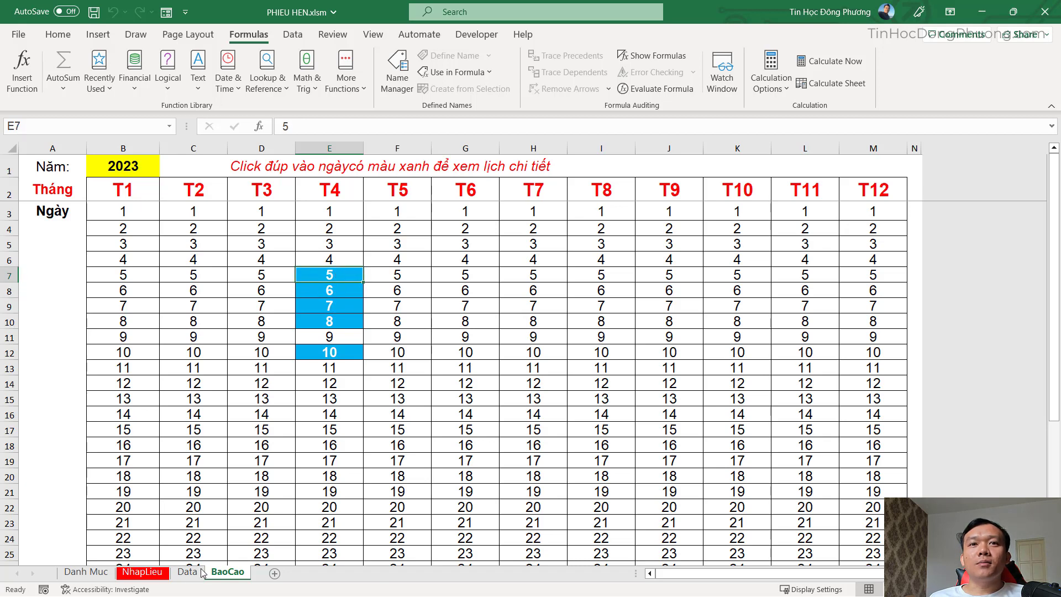
{"action": "left_click", "coordinate": [176, 575]}
{"action": "left_click", "coordinate": [227, 573]}
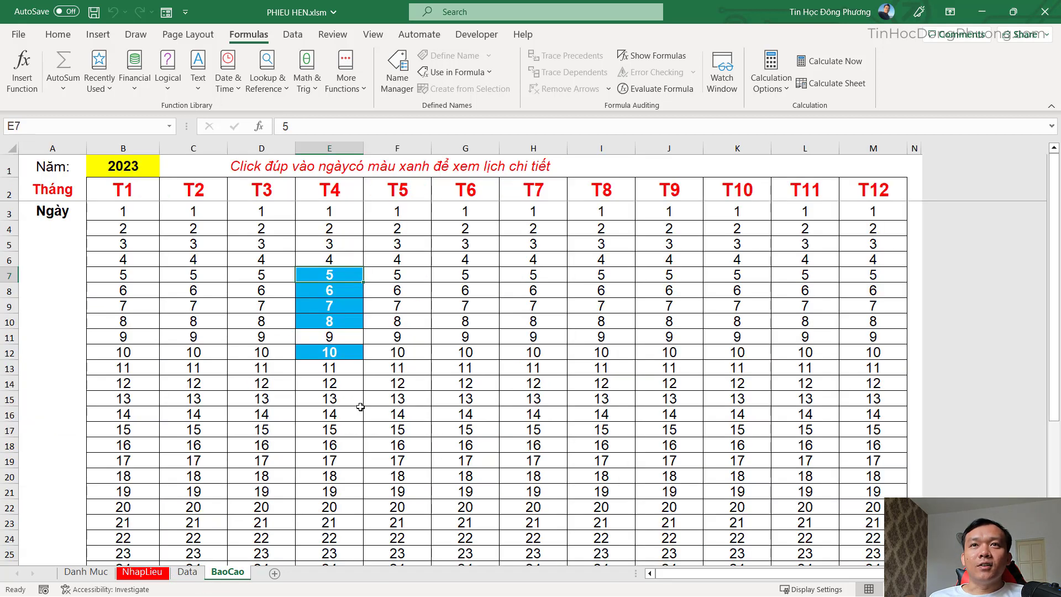
{"action": "left_click", "coordinate": [342, 316]}
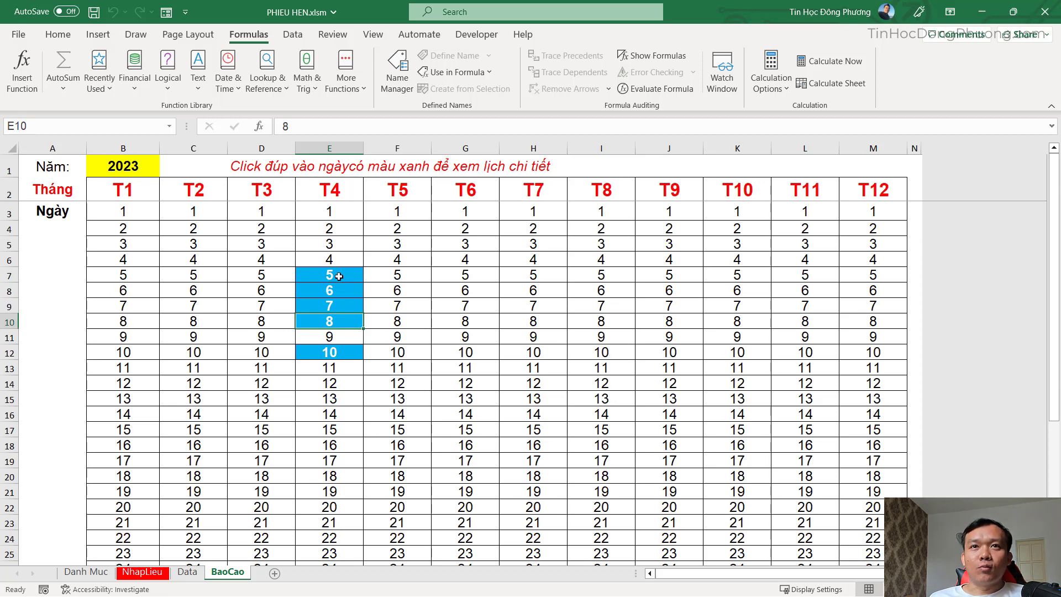
Open the detailed schedule for 05/04/2023 and review its booking rows, including 10h
{"action": "double_click", "coordinate": [339, 277]}
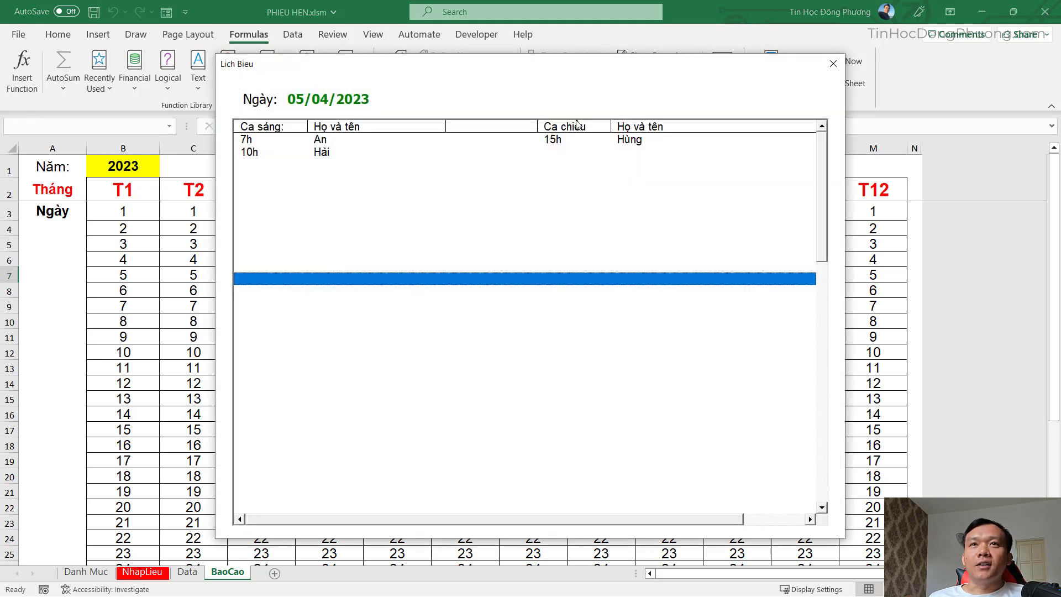
{"action": "left_click", "coordinate": [834, 70]}
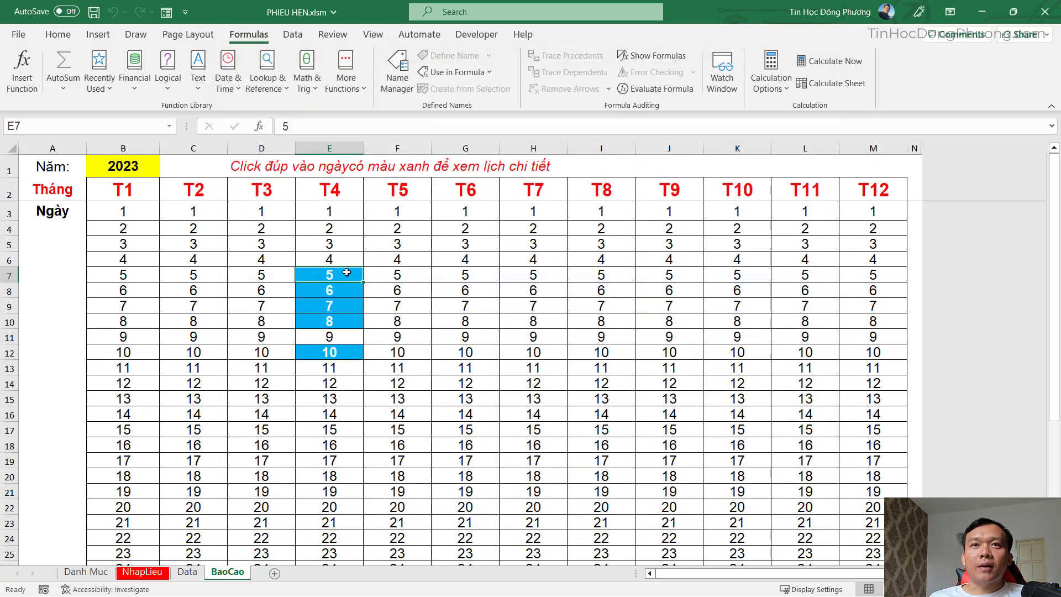
{"action": "double_click", "coordinate": [346, 273]}
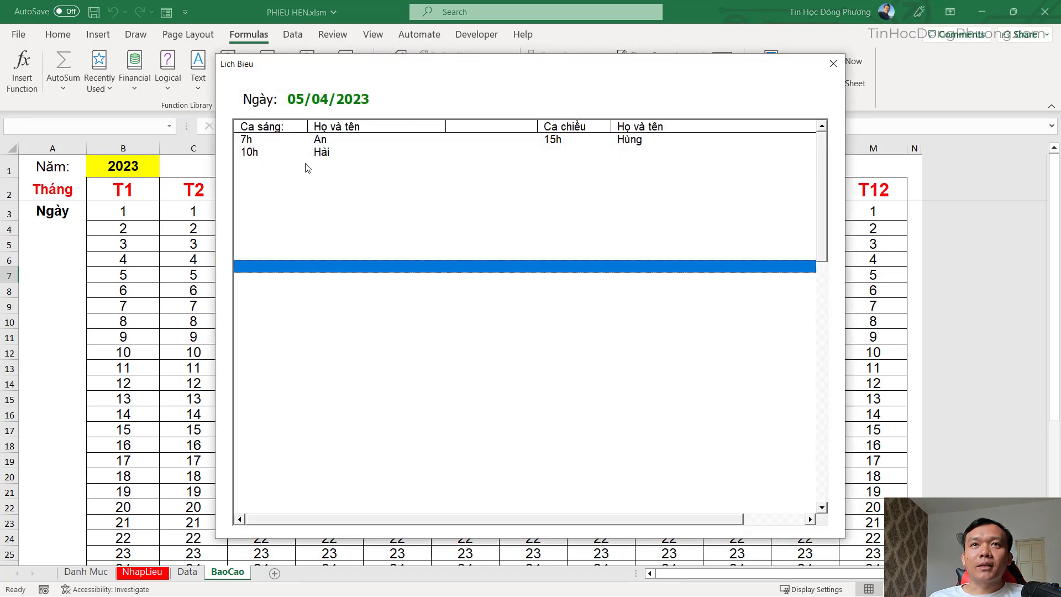
{"action": "left_click", "coordinate": [260, 143]}
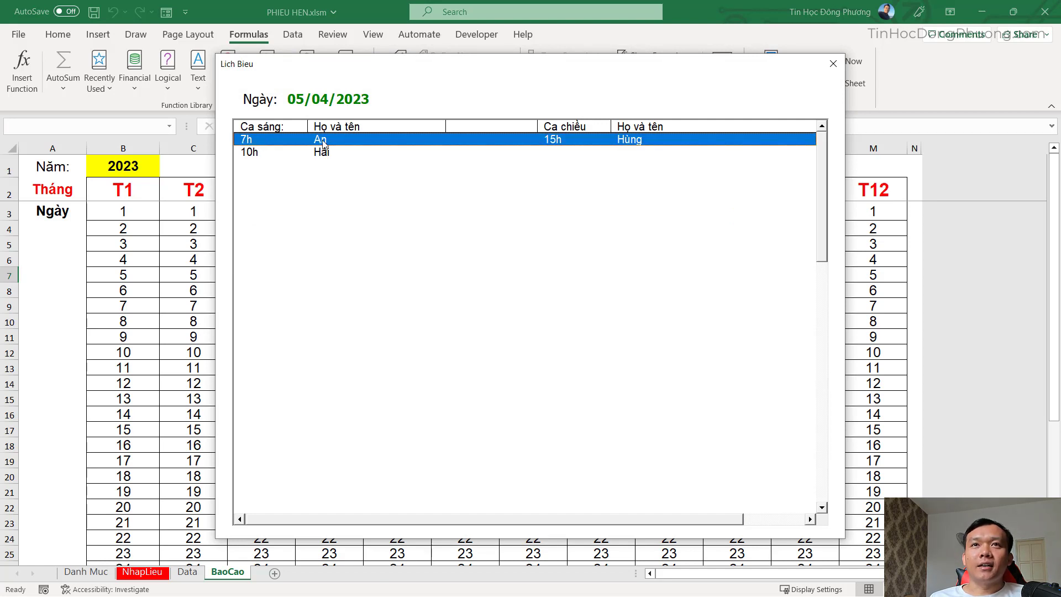
{"action": "left_click", "coordinate": [310, 153]}
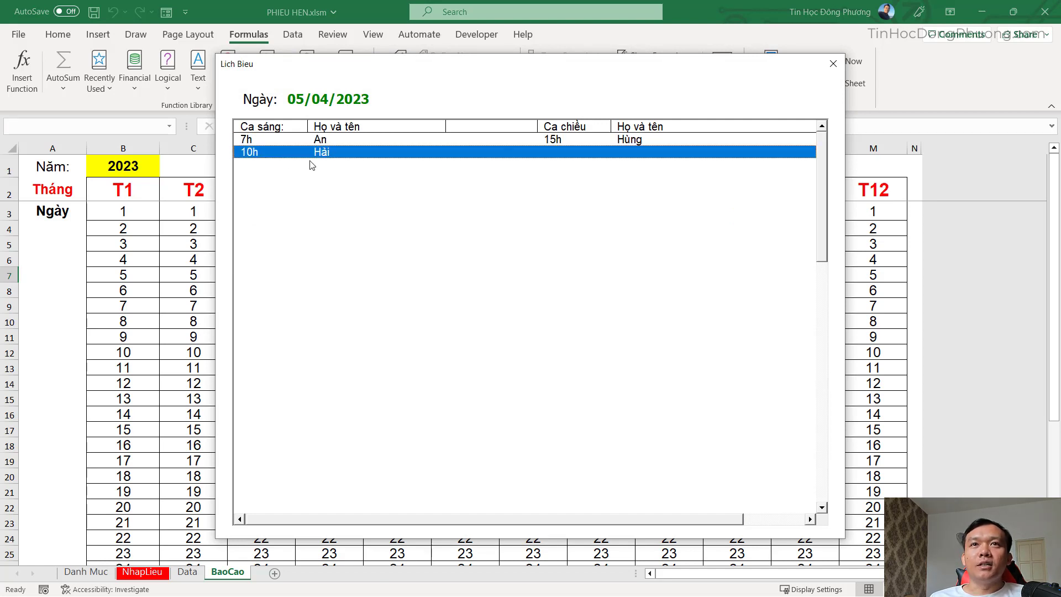
{"action": "left_click", "coordinate": [559, 142]}
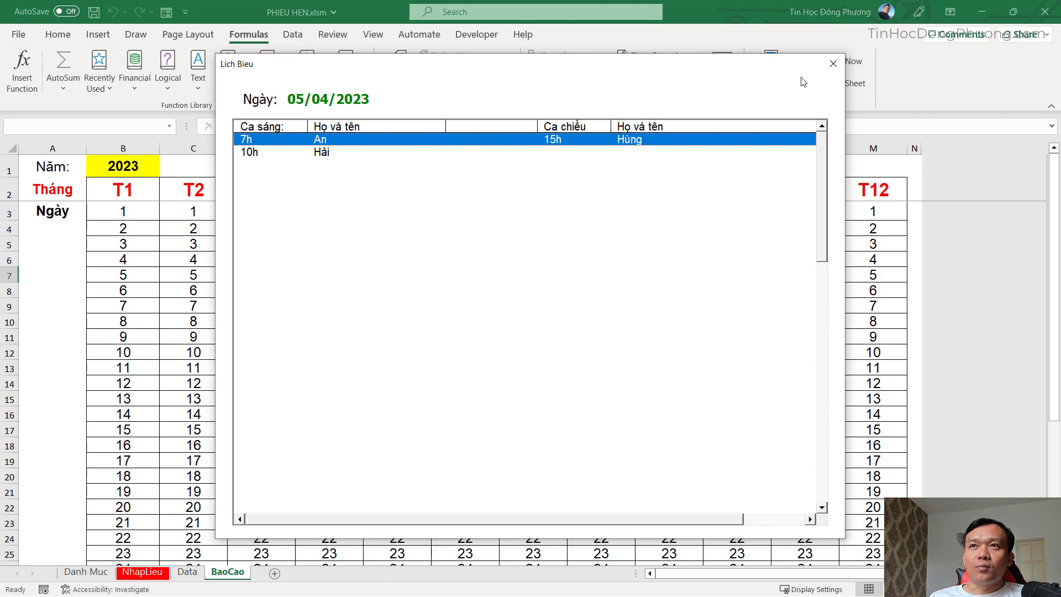
{"action": "left_click", "coordinate": [832, 66]}
Review the 07/04/2023 schedule's 8h and 13h bookings, then return to NhapLieu
{"action": "double_click", "coordinate": [371, 307]}
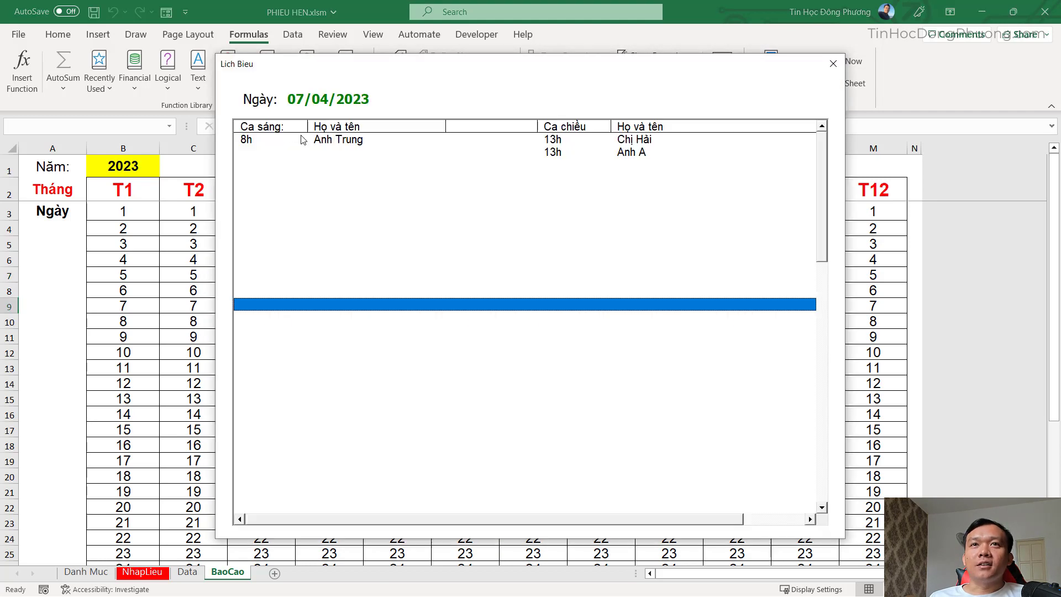
{"action": "left_click", "coordinate": [254, 141]}
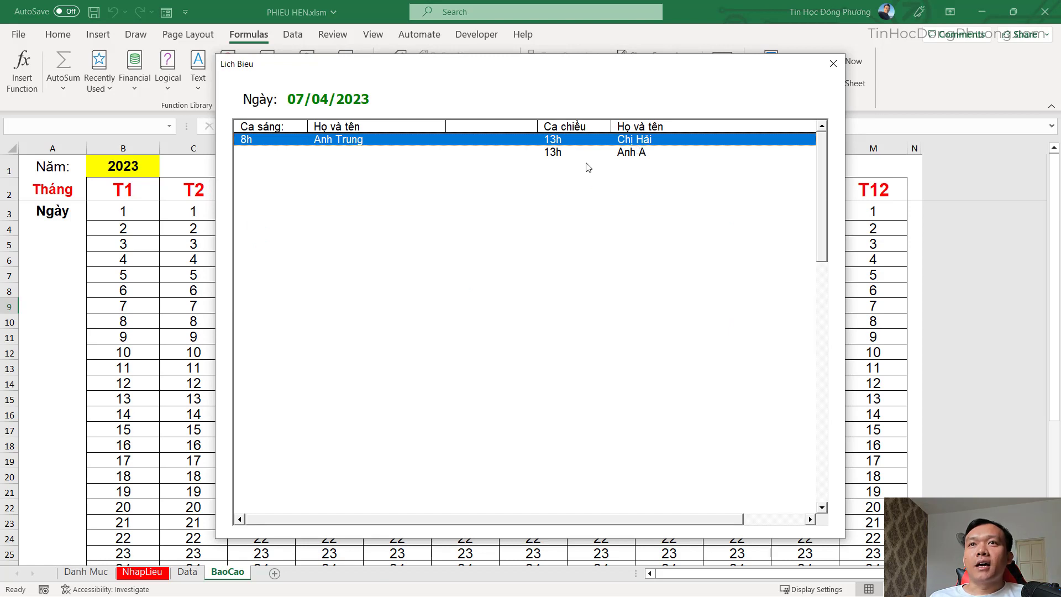
{"action": "left_click", "coordinate": [641, 152]}
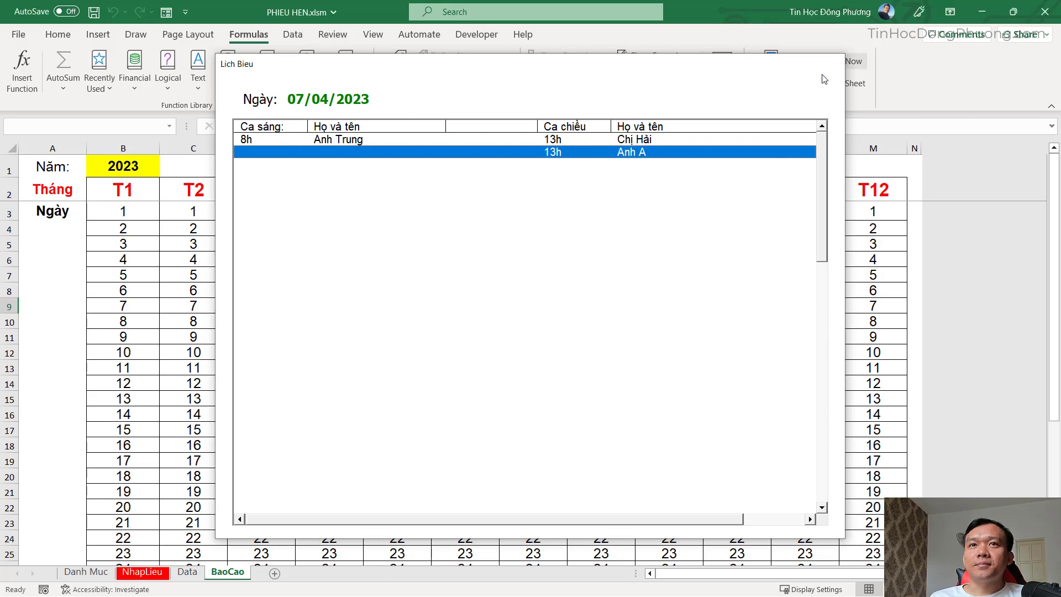
{"action": "left_click", "coordinate": [829, 65]}
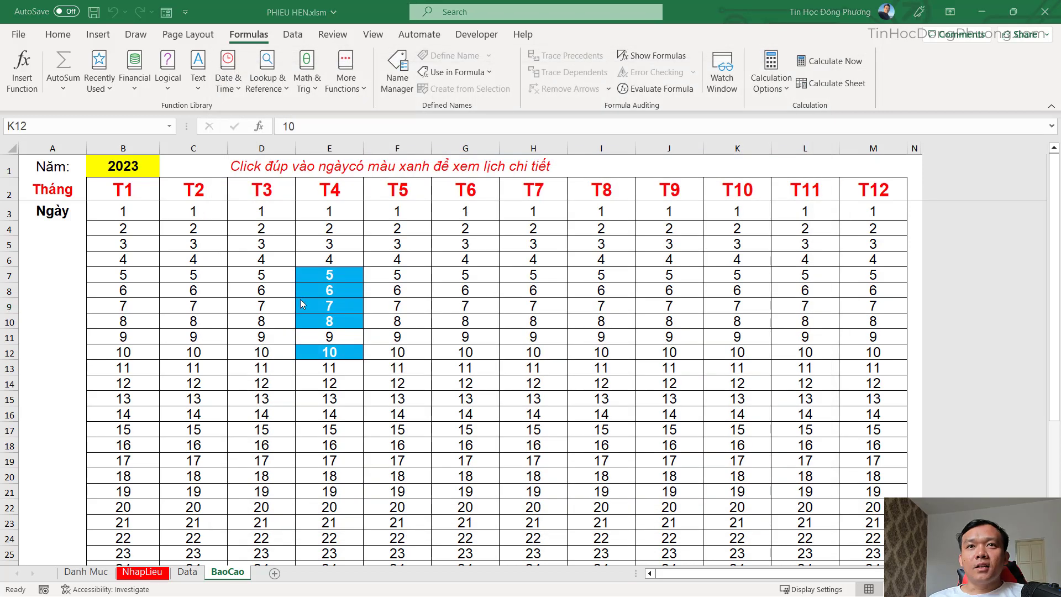
{"action": "left_click", "coordinate": [142, 572]}
View the free morning slots for 07/04/2023 in the C7 dropdown without choosing one
{"action": "left_click", "coordinate": [451, 226]}
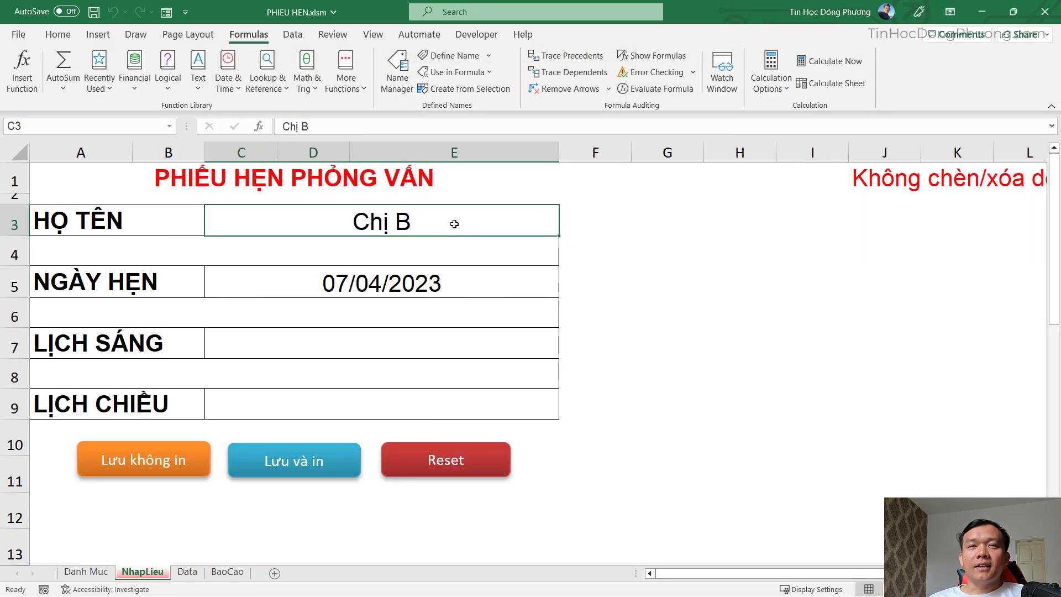
{"action": "left_click", "coordinate": [326, 281]}
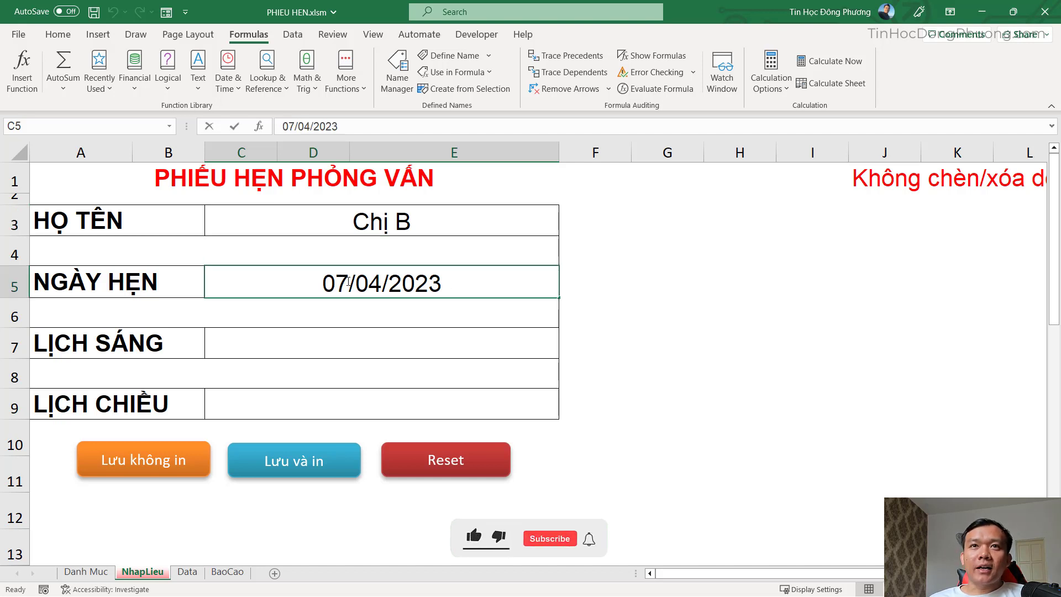
{"action": "left_click", "coordinate": [520, 334]}
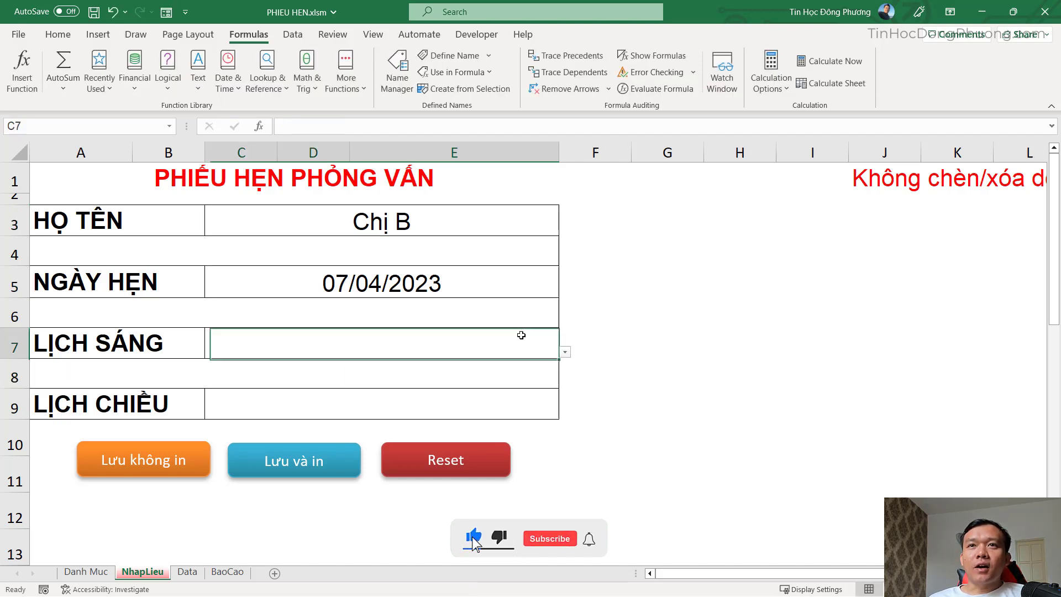
{"action": "left_click", "coordinate": [564, 352]}
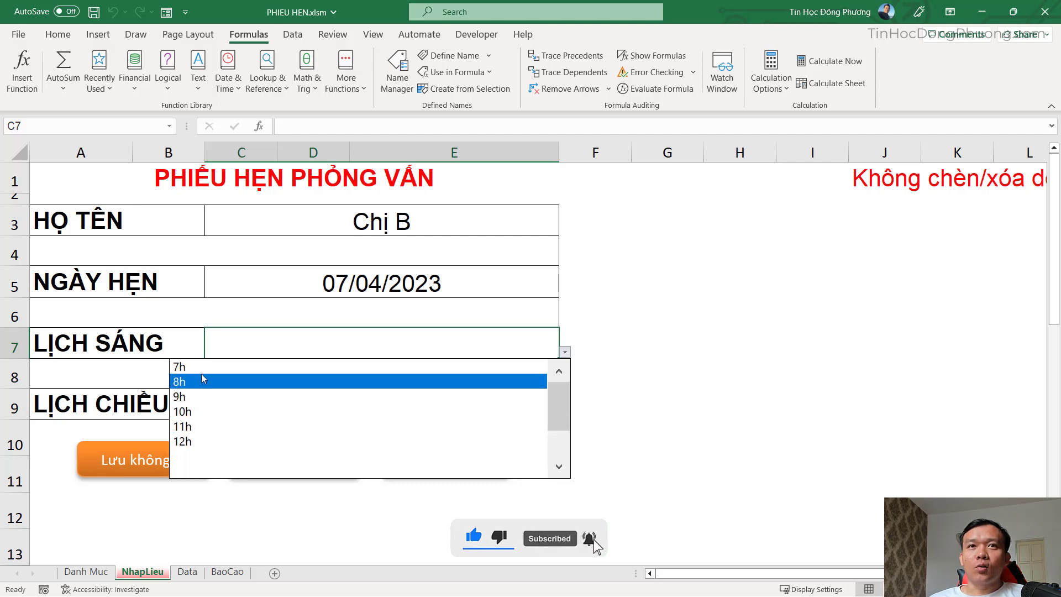
{"action": "left_click", "coordinate": [256, 346]}
View the free afternoon slots in the C9 dropdown, then go to the Data sheet
{"action": "left_click", "coordinate": [511, 395]}
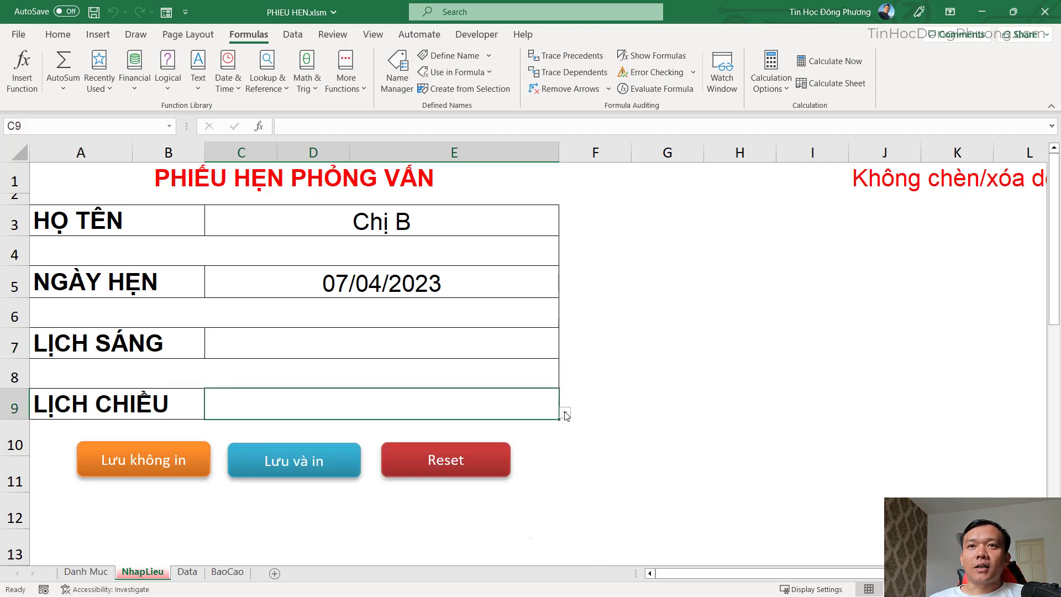
{"action": "left_click", "coordinate": [564, 413]}
{"action": "left_click_drag", "start_coordinate": [560, 487], "coordinate": [552, 443]}
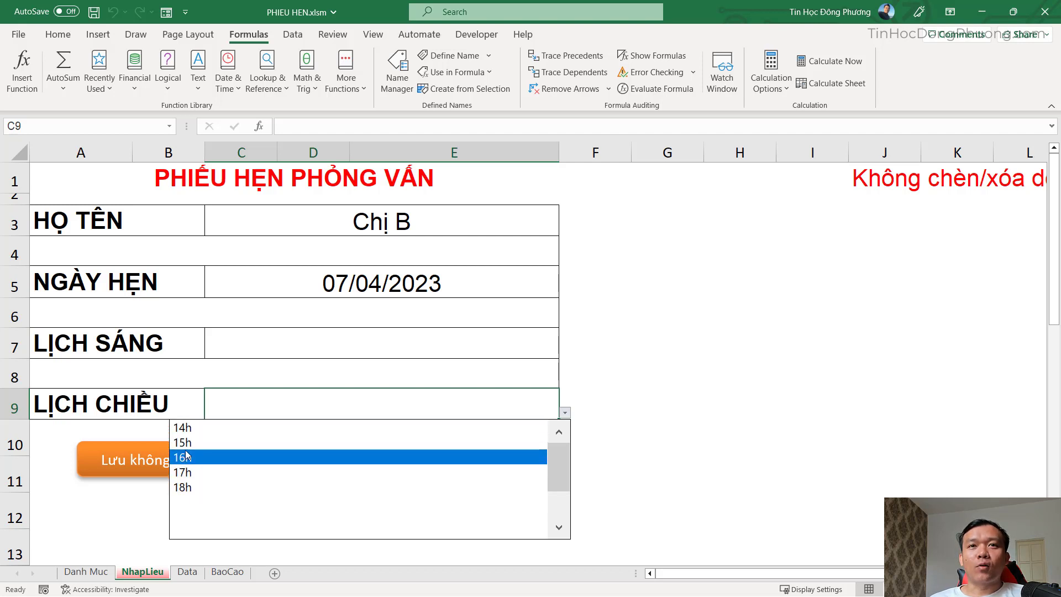
{"action": "left_click", "coordinate": [295, 345]}
{"action": "left_click", "coordinate": [187, 572]}
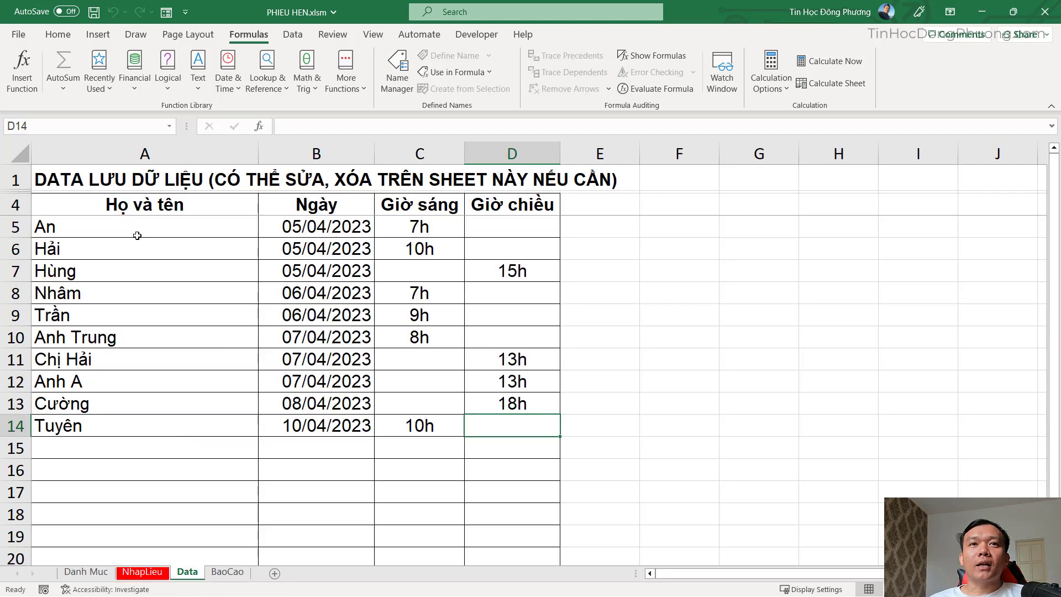
On the NhapLieu form, change the appointment date's year so it reads 07/04/2024
{"action": "left_click", "coordinate": [142, 572]}
{"action": "left_click", "coordinate": [364, 367]}
{"action": "left_click", "coordinate": [393, 346]}
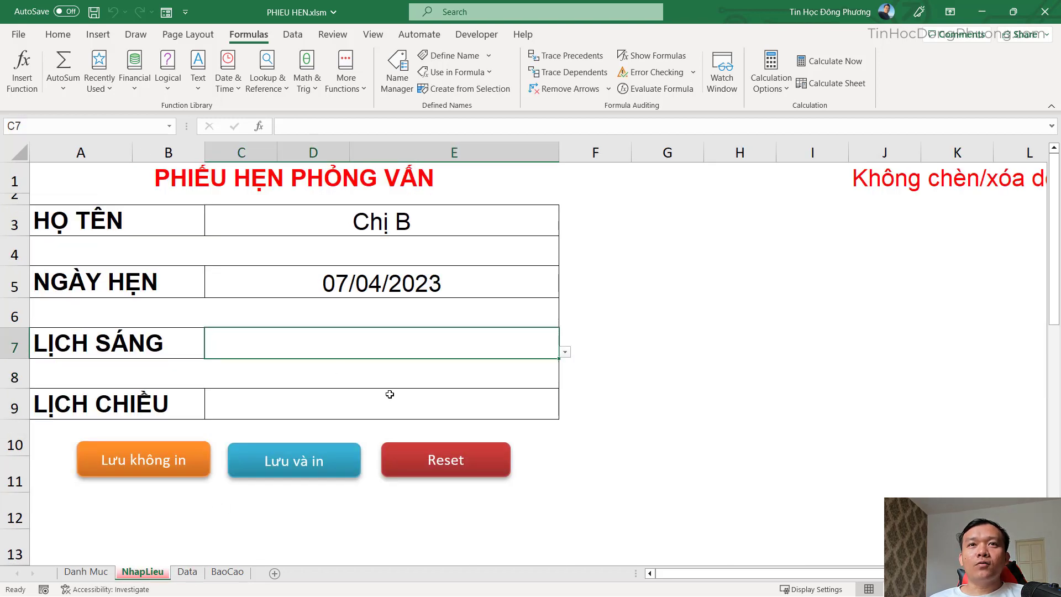
{"action": "left_click", "coordinate": [325, 404]}
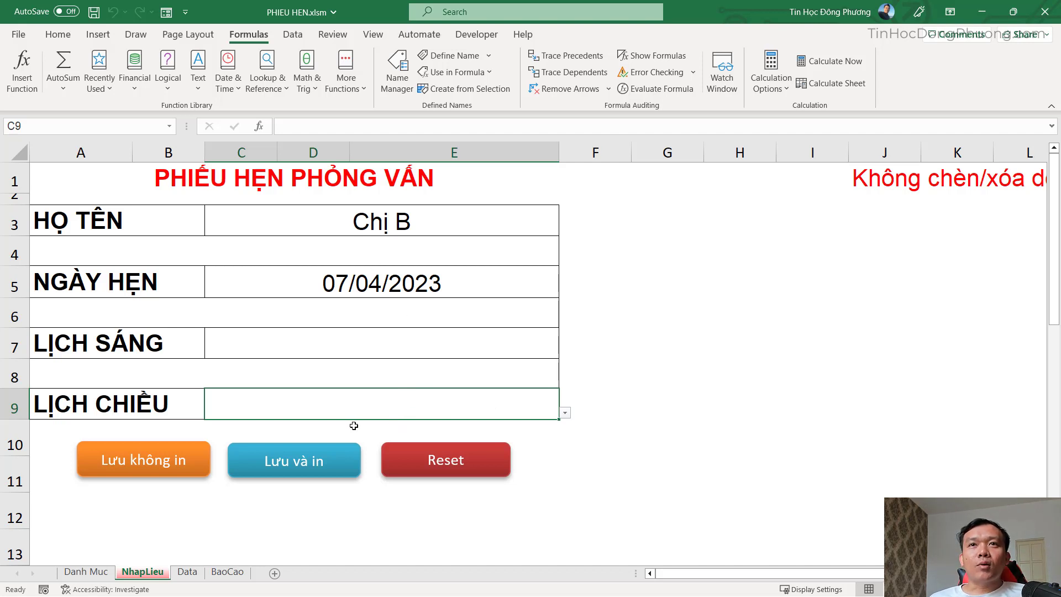
{"action": "left_click", "coordinate": [464, 286]}
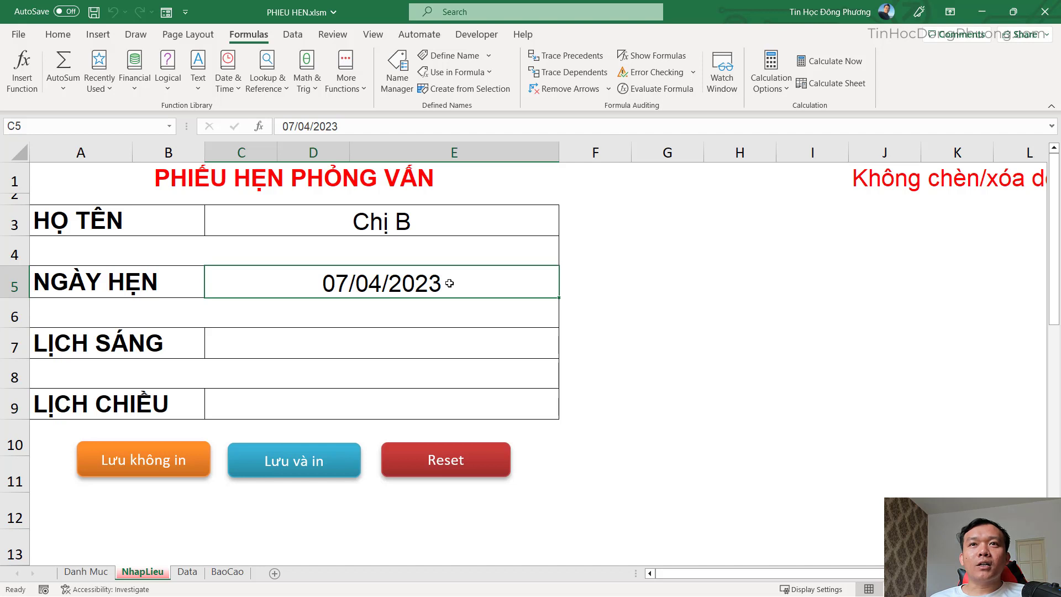
{"action": "double_click", "coordinate": [450, 283]}
{"action": "left_click_drag", "start_coordinate": [442, 282], "coordinate": [430, 283]}
{"action": "type", "text": "4"}
{"action": "key", "text": "Return"}
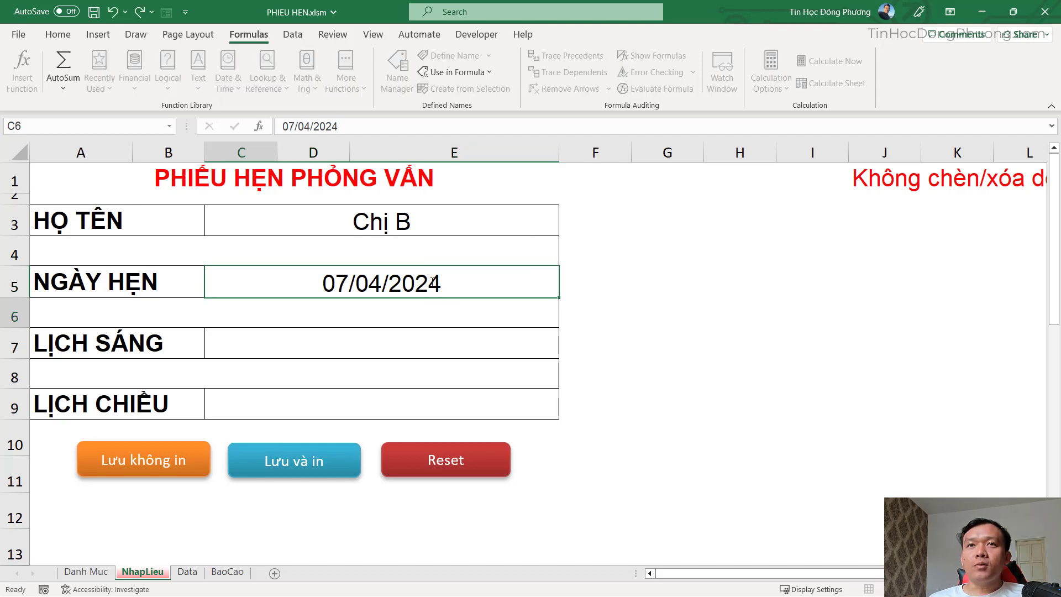
Glance at the Data sheet, then change the appointment date to 01/01/2024
{"action": "left_click", "coordinate": [187, 572]}
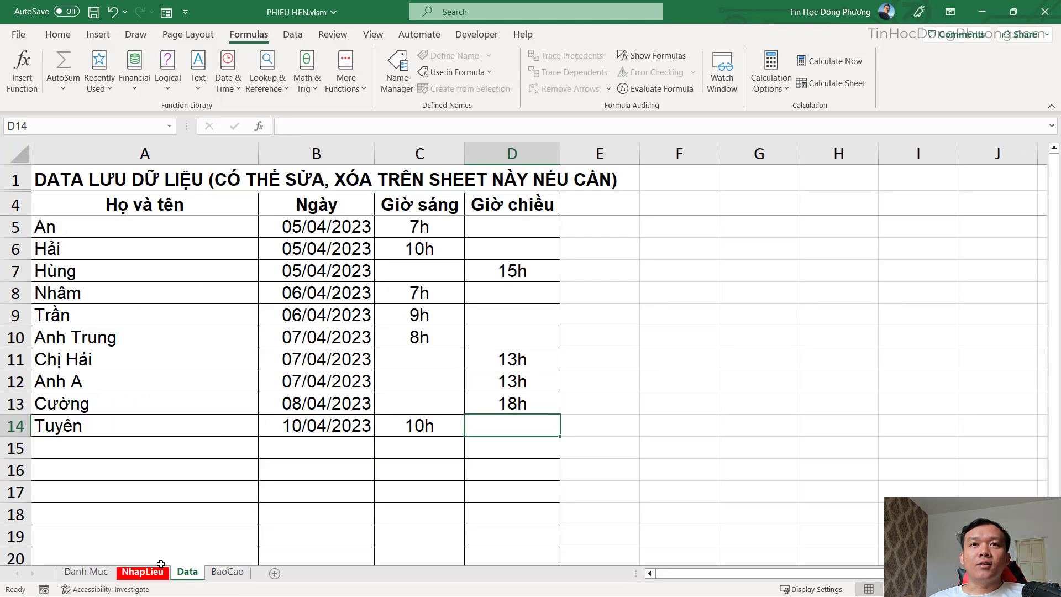
{"action": "left_click", "coordinate": [145, 571]}
{"action": "double_click", "coordinate": [335, 283]}
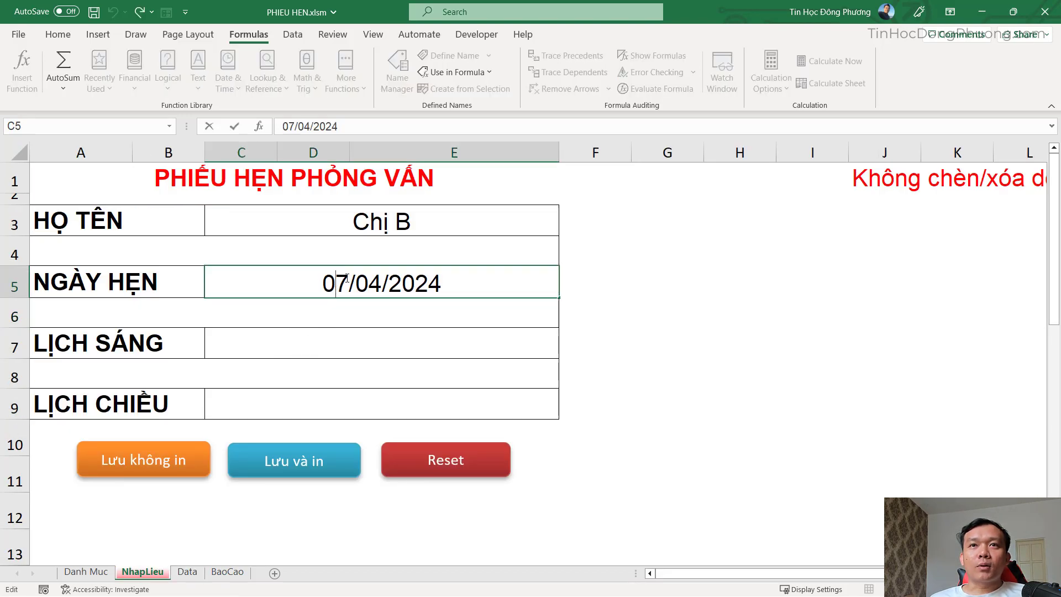
{"action": "mouse_move", "coordinate": [350, 283]}
{"action": "left_mouse_down"}
{"action": "mouse_move", "coordinate": [322, 283]}
{"action": "mouse_move", "coordinate": [363, 284]}
{"action": "left_mouse_up"}
{"action": "type", "text": "1/0"}
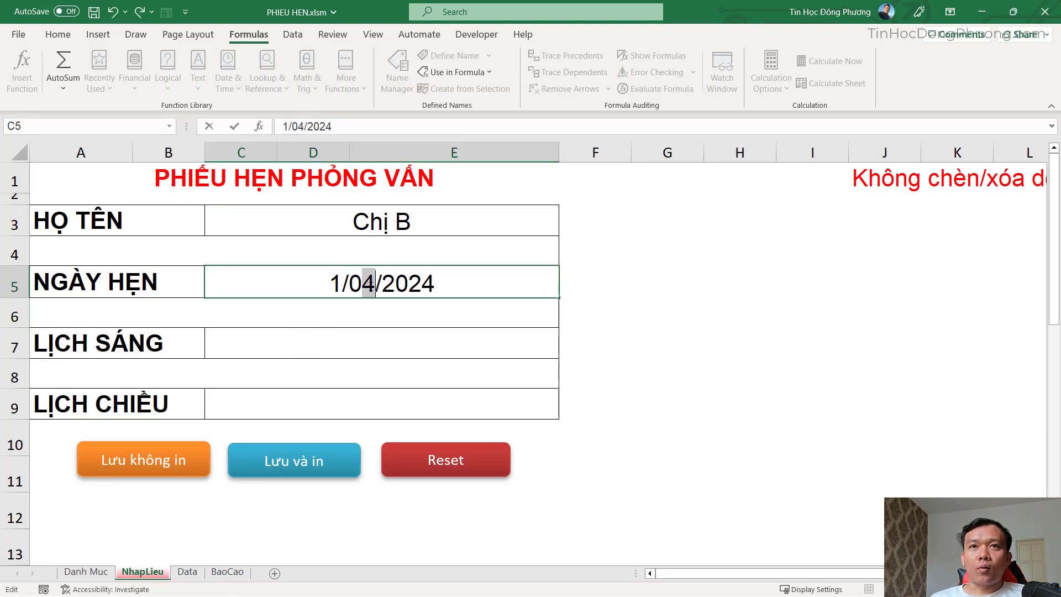
{"action": "type", "text": "1"}
{"action": "key", "text": "Return"}
Book the 7h morning slot, save it without printing, and open the BaoCao calendar
{"action": "left_click", "coordinate": [360, 339]}
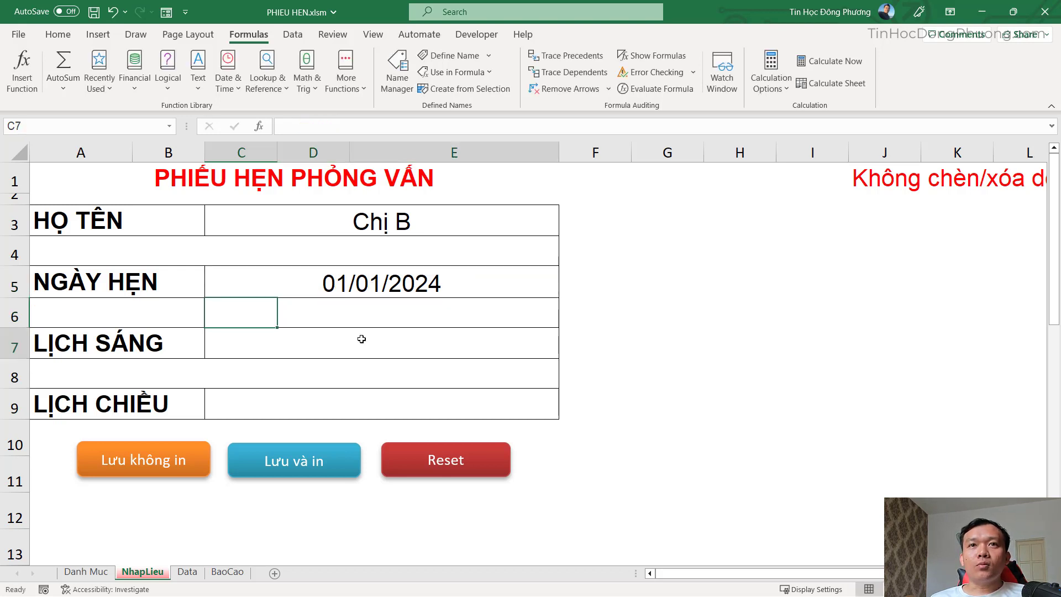
{"action": "left_click", "coordinate": [565, 352]}
{"action": "scroll", "coordinate": [512, 379], "scroll_direction": "up", "scroll_amount": 2}
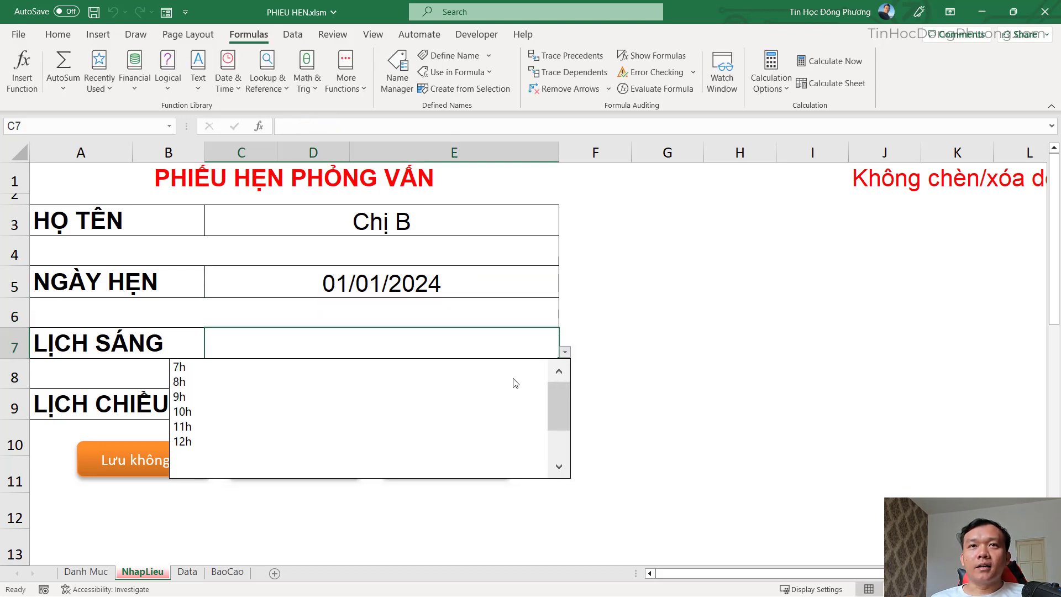
{"action": "left_click", "coordinate": [284, 372]}
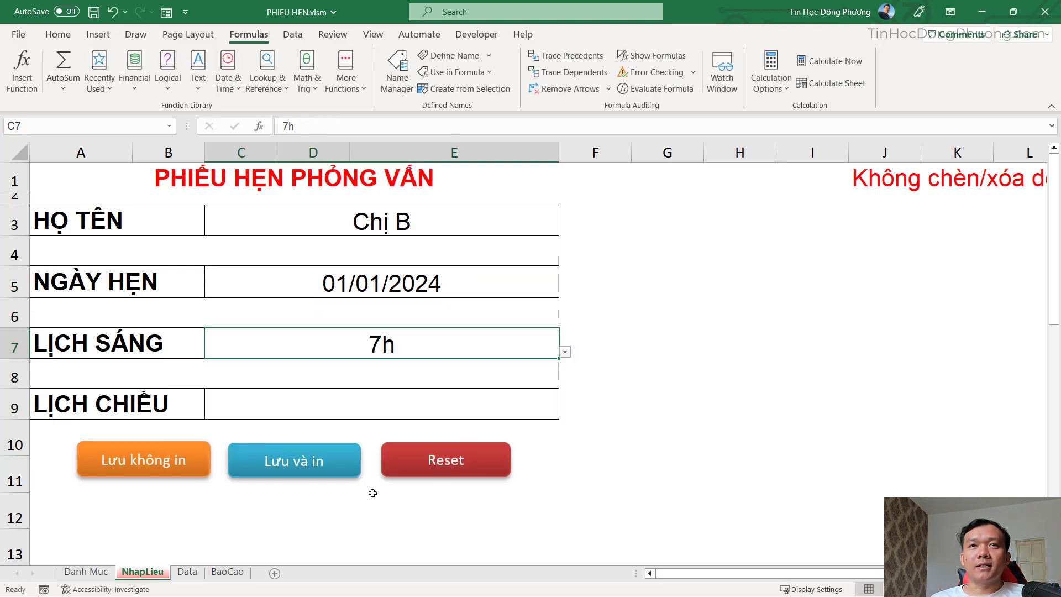
{"action": "left_click", "coordinate": [158, 464]}
{"action": "left_click", "coordinate": [506, 350]}
{"action": "left_click", "coordinate": [545, 355]}
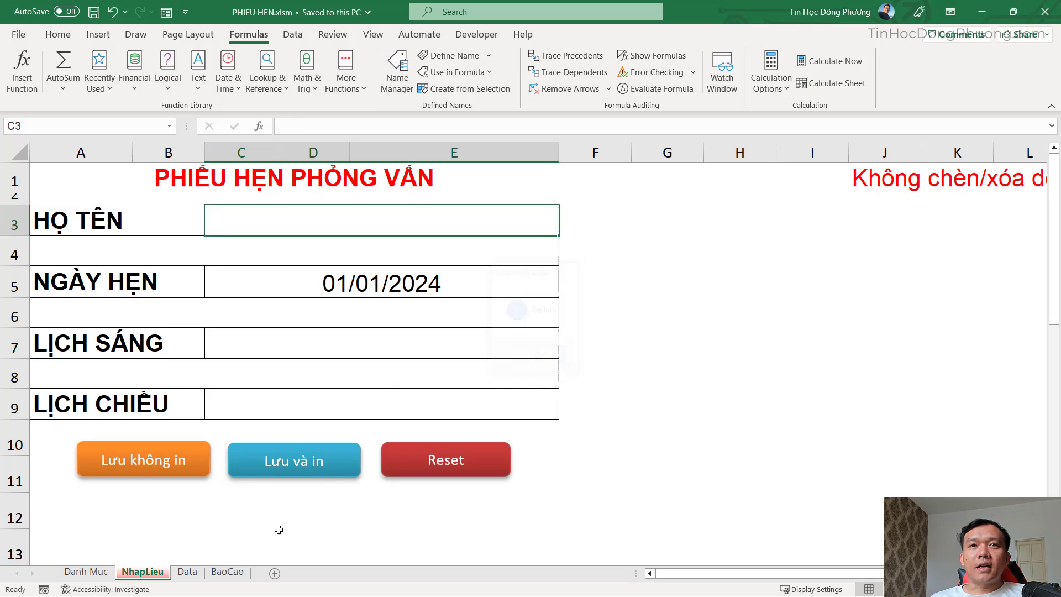
{"action": "left_click", "coordinate": [227, 571]}
{"action": "left_click", "coordinate": [127, 167]}
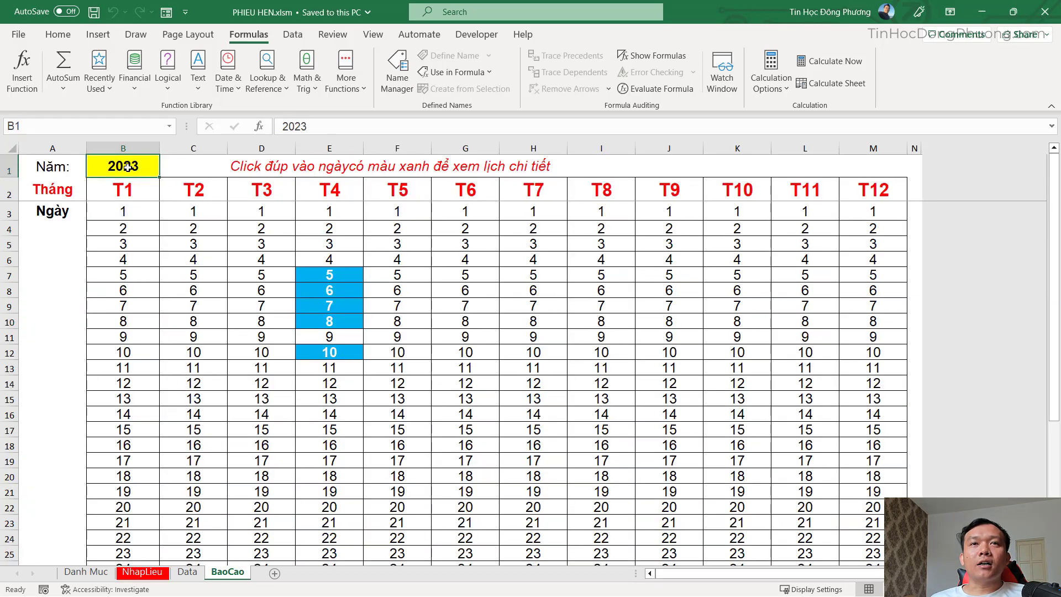
Change the calendar year in B1 to 2024 and view the 01/01/2024 schedule showing the 7h booking
{"action": "double_click", "coordinate": [127, 167]}
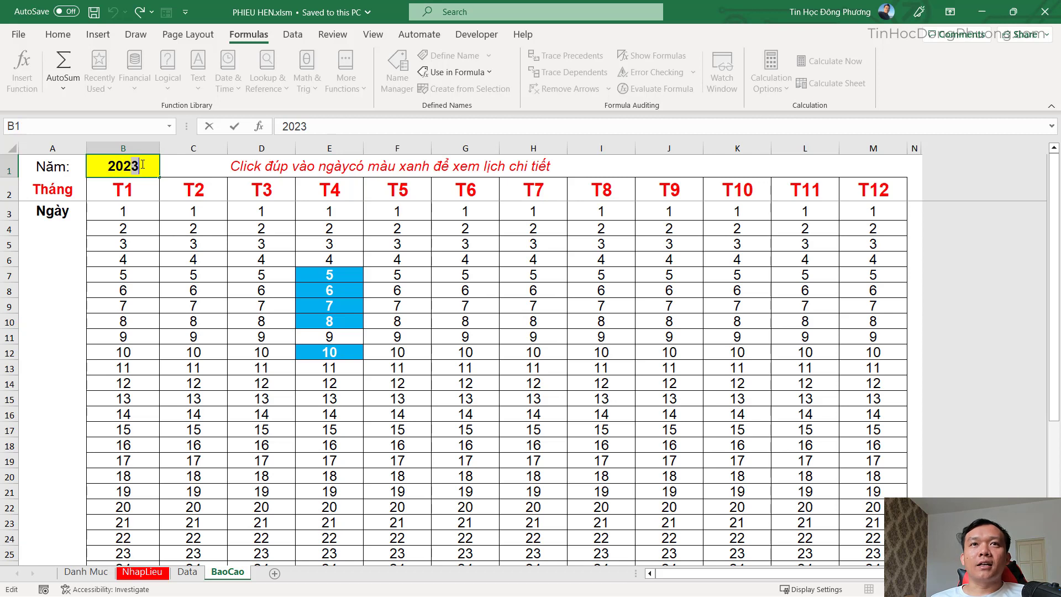
{"action": "type", "text": "4"}
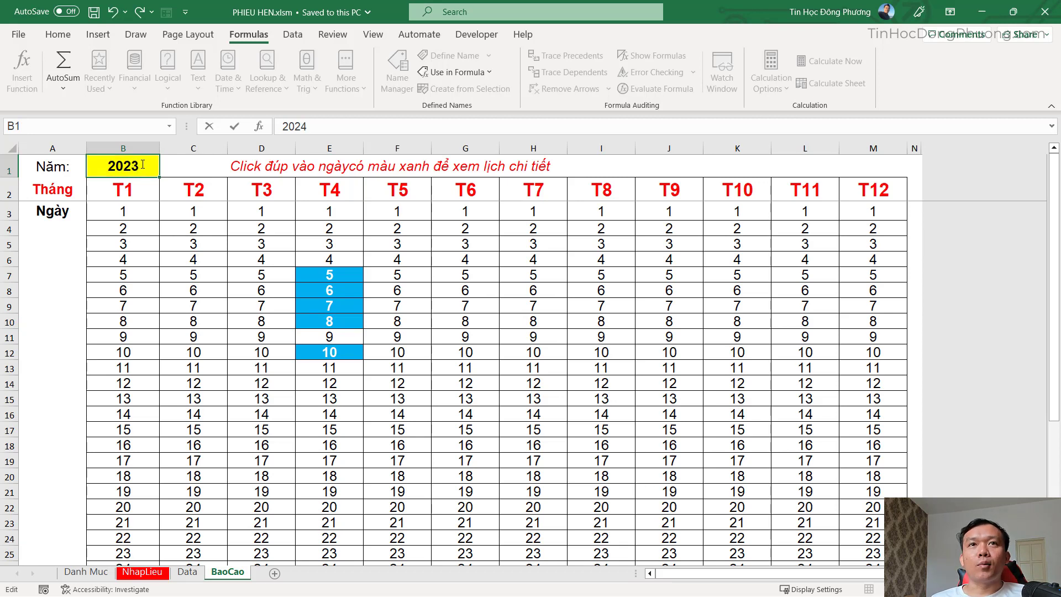
{"action": "key", "text": "Return"}
{"action": "left_click", "coordinate": [137, 211]}
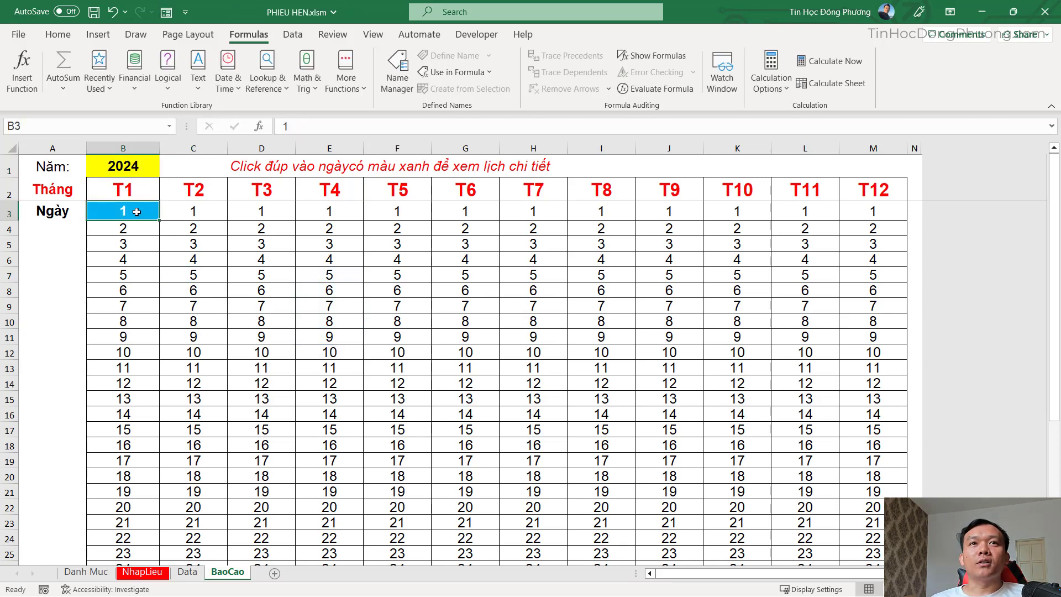
{"action": "double_click", "coordinate": [125, 211]}
{"action": "left_click", "coordinate": [270, 140]}
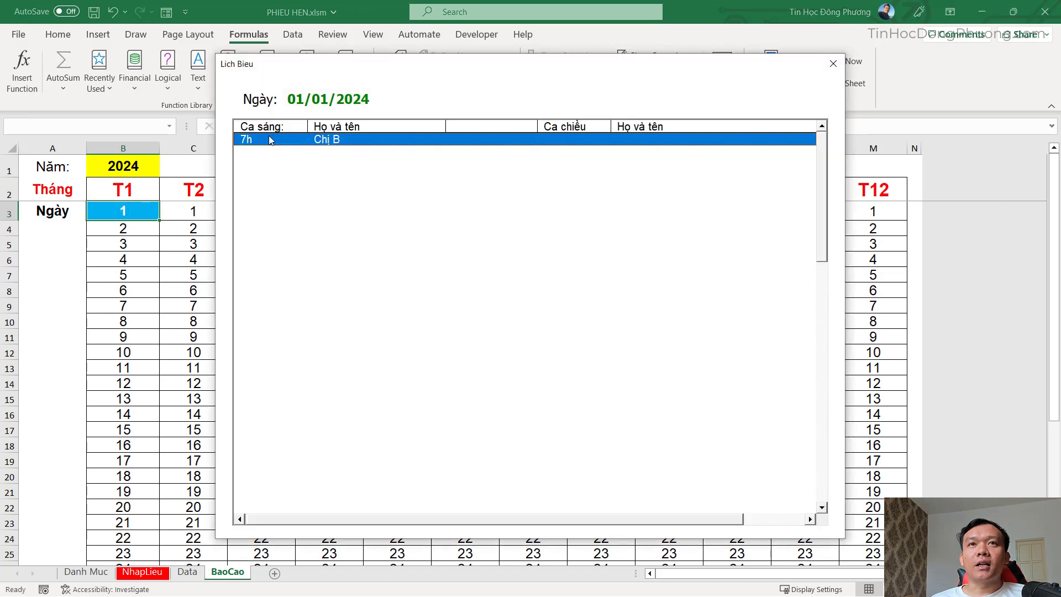
{"action": "left_click", "coordinate": [833, 64]}
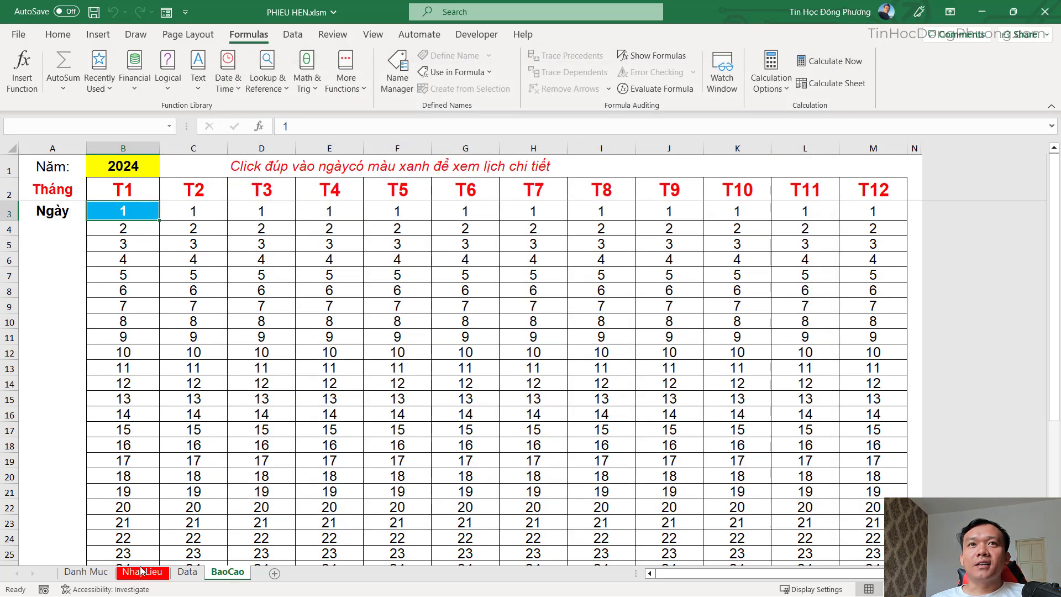
On the Data sheet, inspect the dates in B8 and B12 and the new 01/01/2024 booking in B15
{"action": "left_click", "coordinate": [198, 576]}
{"action": "scroll", "coordinate": [404, 260], "scroll_direction": "down", "scroll_amount": 1}
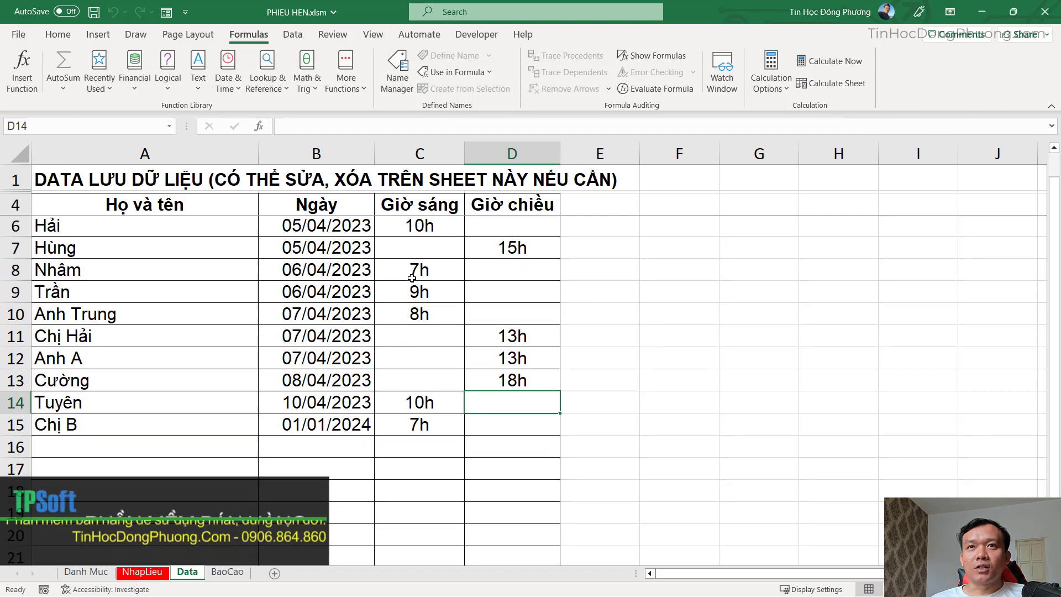
{"action": "scroll", "coordinate": [409, 340], "scroll_direction": "down", "scroll_amount": 4}
{"action": "scroll", "coordinate": [409, 339], "scroll_direction": "up", "scroll_amount": 2, "text": "ctrl"}
{"action": "scroll", "coordinate": [409, 339], "scroll_direction": "up", "scroll_amount": 5}
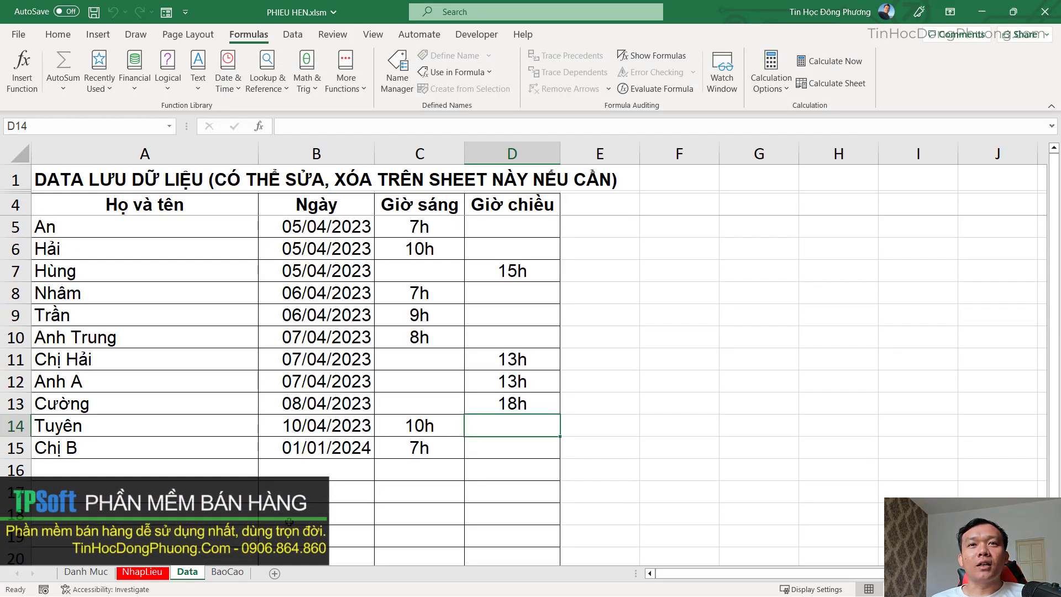
{"action": "left_click", "coordinate": [265, 287]}
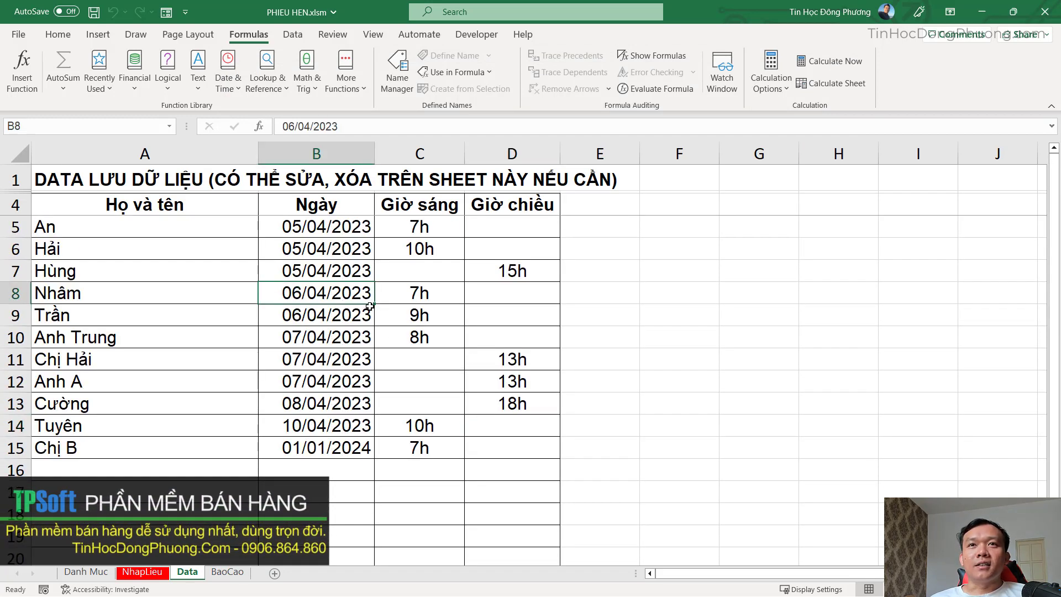
{"action": "left_click", "coordinate": [351, 372]}
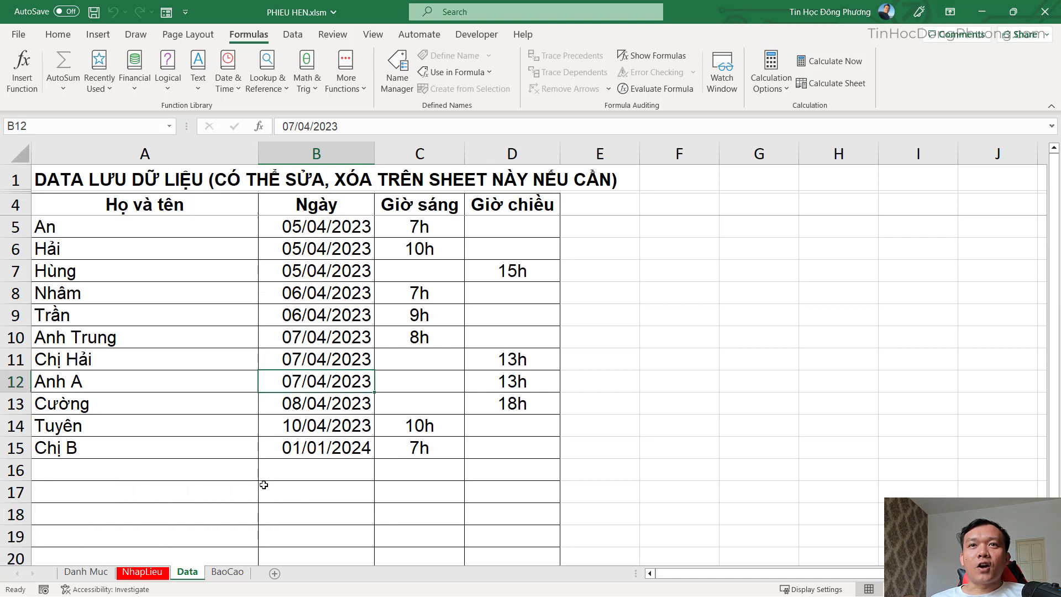
{"action": "left_click", "coordinate": [424, 293]}
{"action": "left_click", "coordinate": [323, 455]}
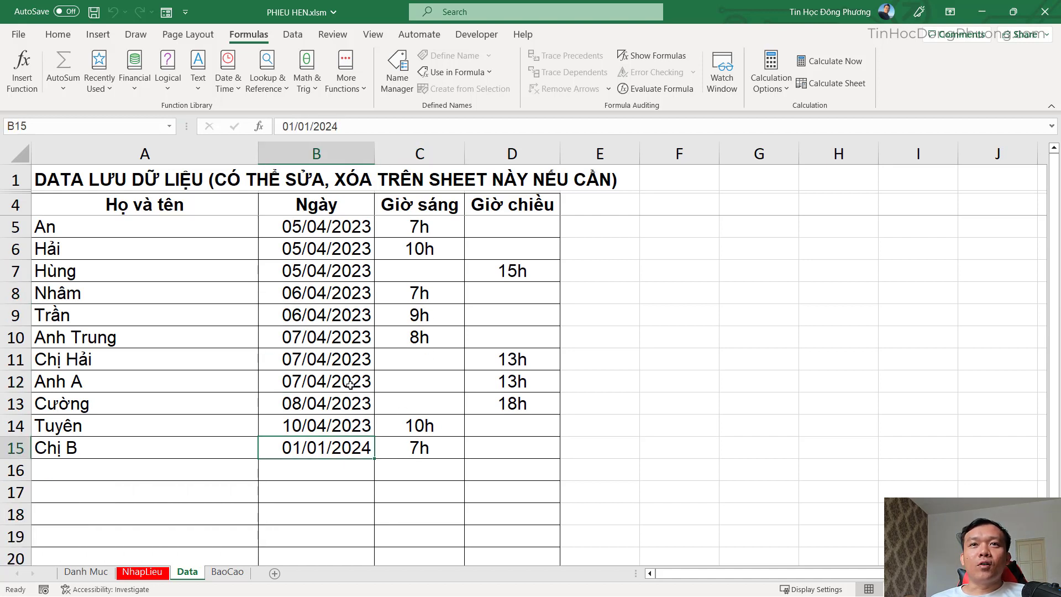